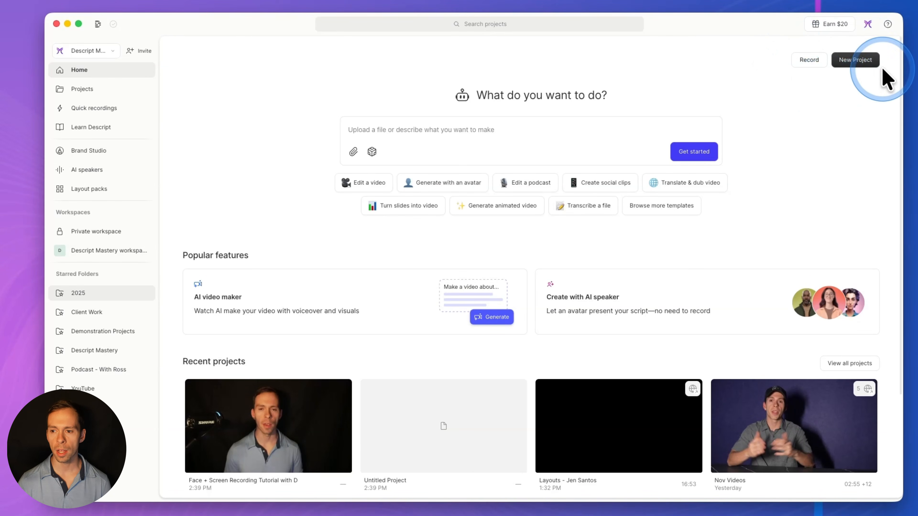
Step: Start a new screen recording project and move the recorder window toward the middle of the workspace
{"action": "left_click", "coordinate": [808, 65]}
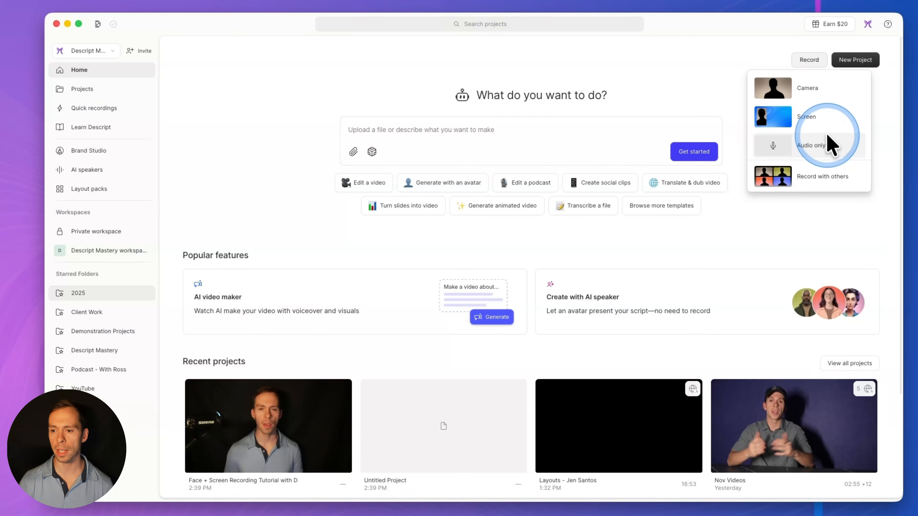
{"action": "left_click", "coordinate": [784, 119]}
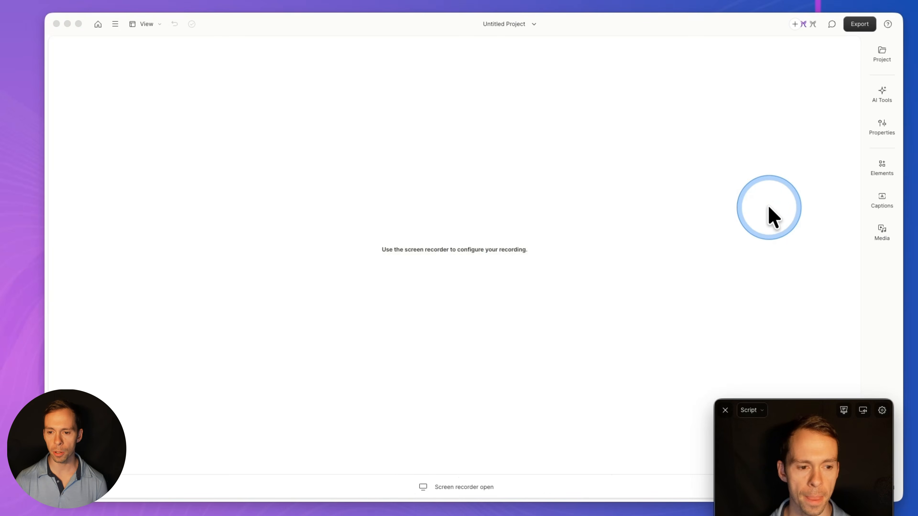
{"action": "left_click_drag", "start_coordinate": [804, 408], "coordinate": [509, 144]}
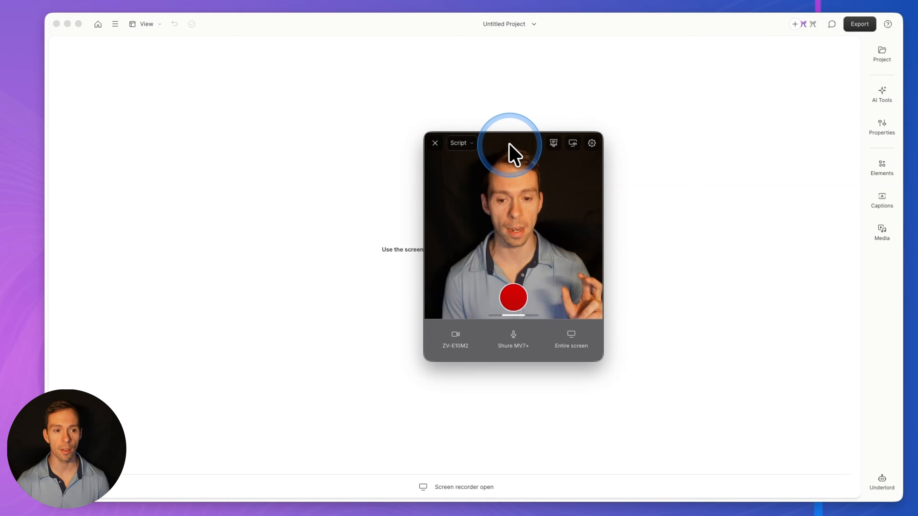
{"action": "left_click_drag", "start_coordinate": [508, 144], "coordinate": [583, 122]}
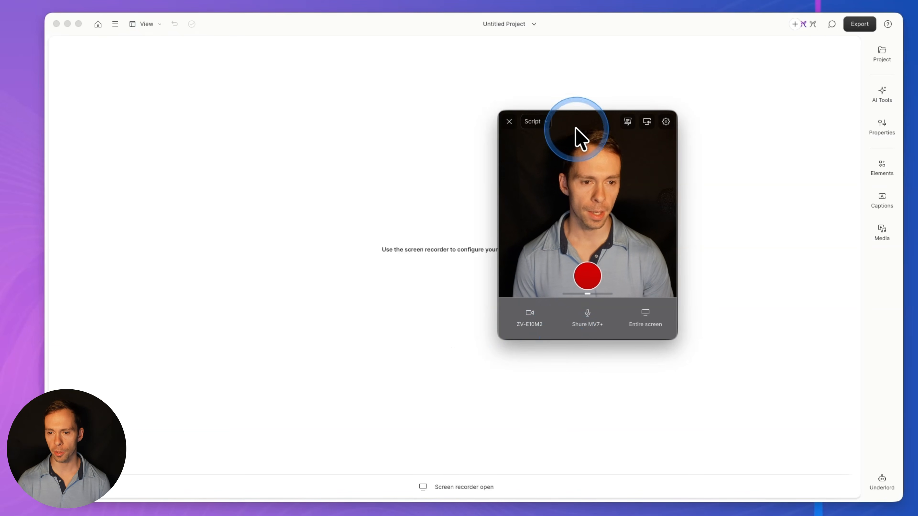
{"action": "mouse_move", "coordinate": [576, 129]}
{"action": "left_mouse_down"}
{"action": "mouse_move", "coordinate": [493, 124]}
{"action": "mouse_move", "coordinate": [586, 122]}
{"action": "left_mouse_up"}
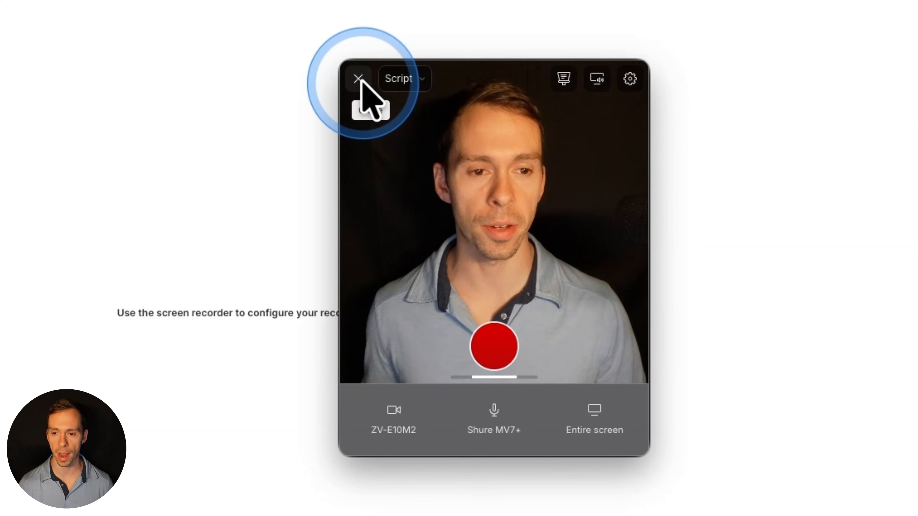
Step: View the recording destination options, open the teleprompter beside the recorder, and close it
{"action": "left_click", "coordinate": [397, 80]}
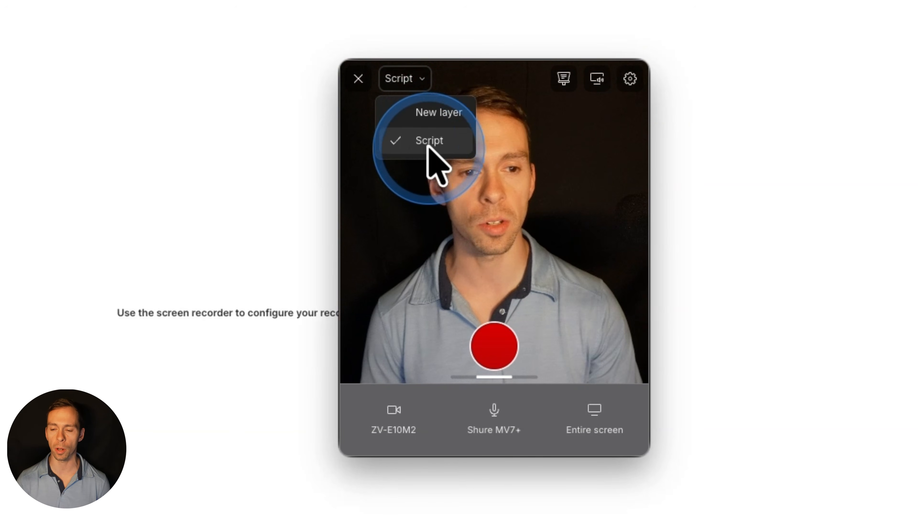
{"action": "left_click", "coordinate": [511, 138]}
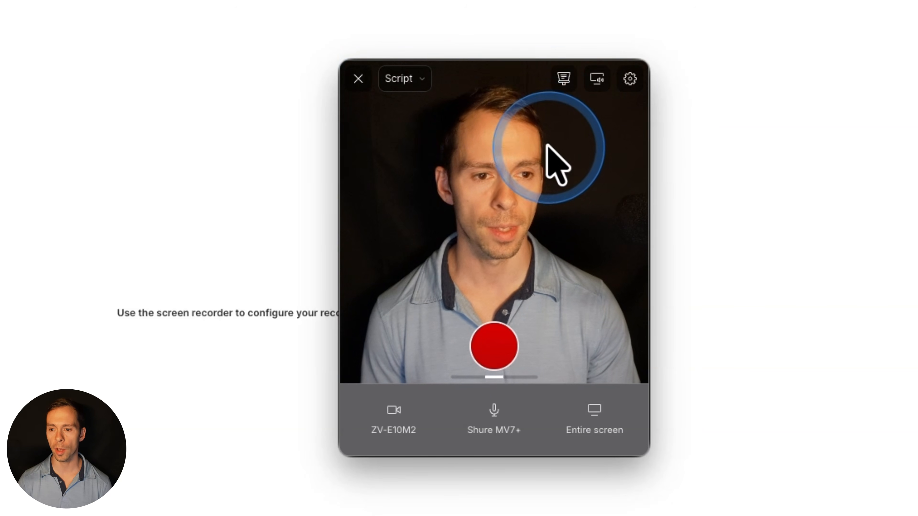
{"action": "left_click", "coordinate": [563, 82]}
{"action": "left_click_drag", "start_coordinate": [334, 229], "coordinate": [37, 160]}
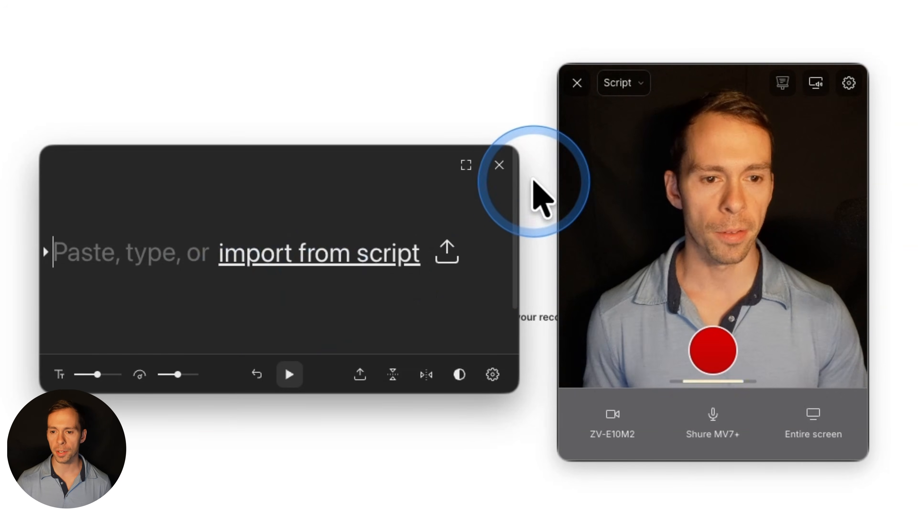
{"action": "left_click", "coordinate": [501, 166]}
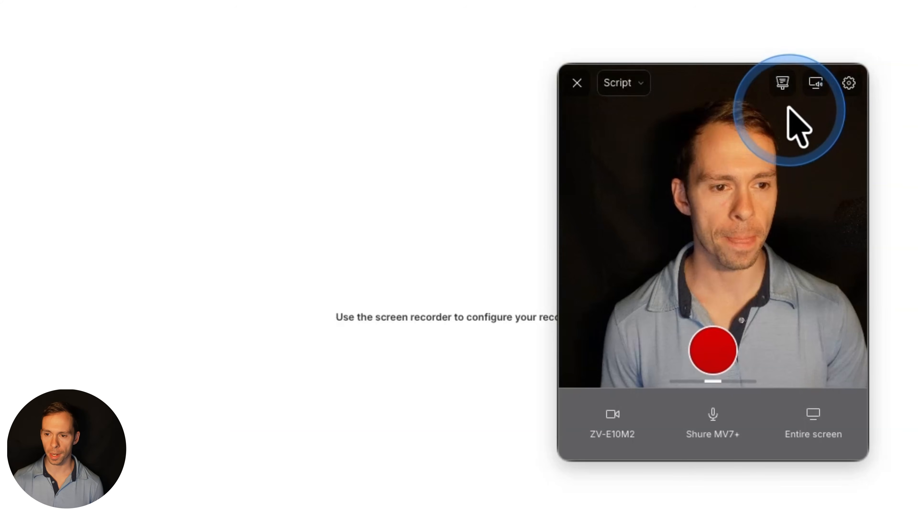
Step: Try switching the computer audio capture for the recording on and off
{"action": "left_click", "coordinate": [814, 85]}
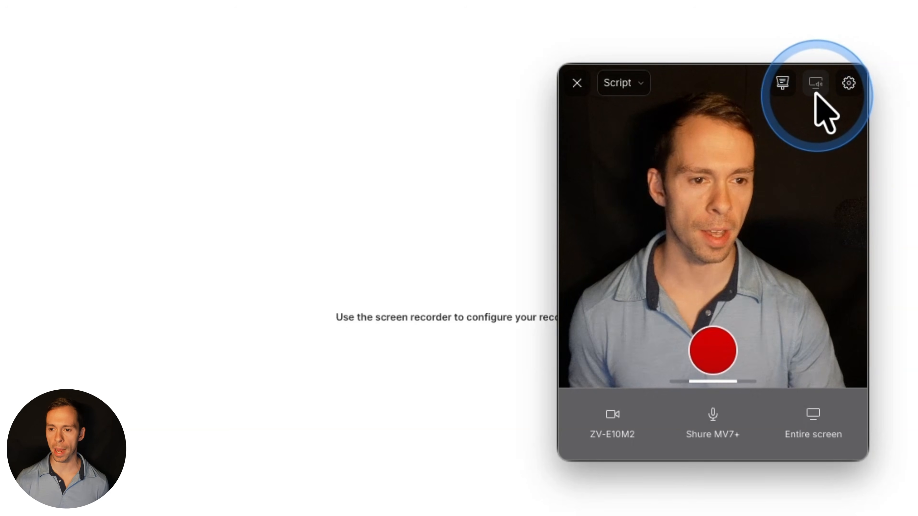
{"action": "left_click", "coordinate": [815, 93]}
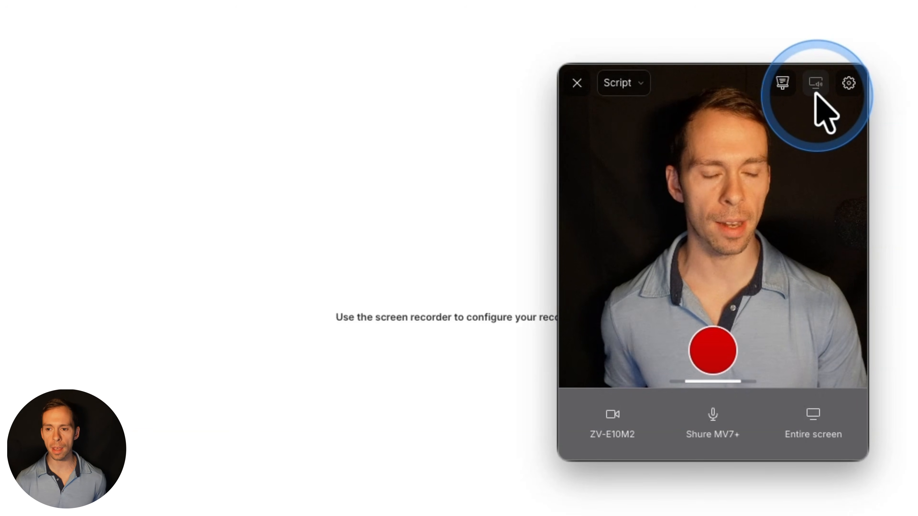
{"action": "left_click", "coordinate": [815, 93]}
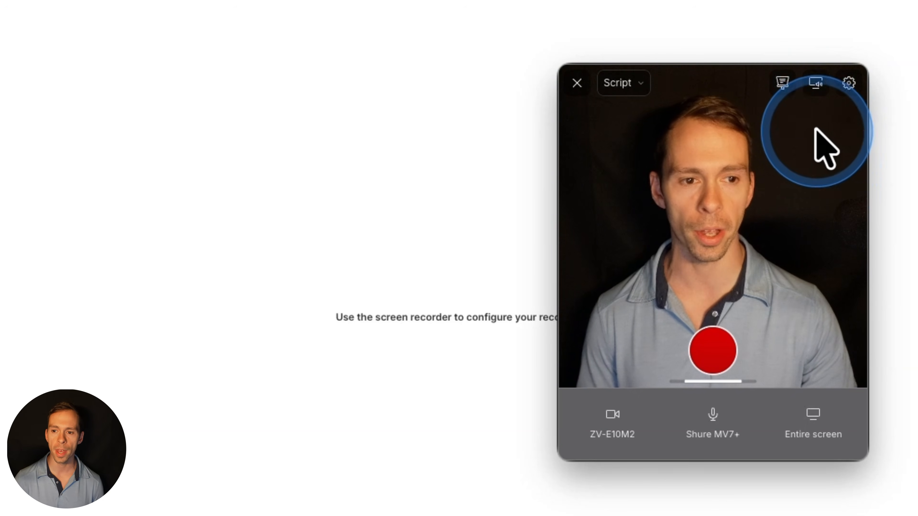
Step: Look over the recorder's general and audio settings and return to the camera preview
{"action": "left_click", "coordinate": [849, 84]}
{"action": "scroll", "coordinate": [752, 232], "scroll_direction": "down", "scroll_amount": 1}
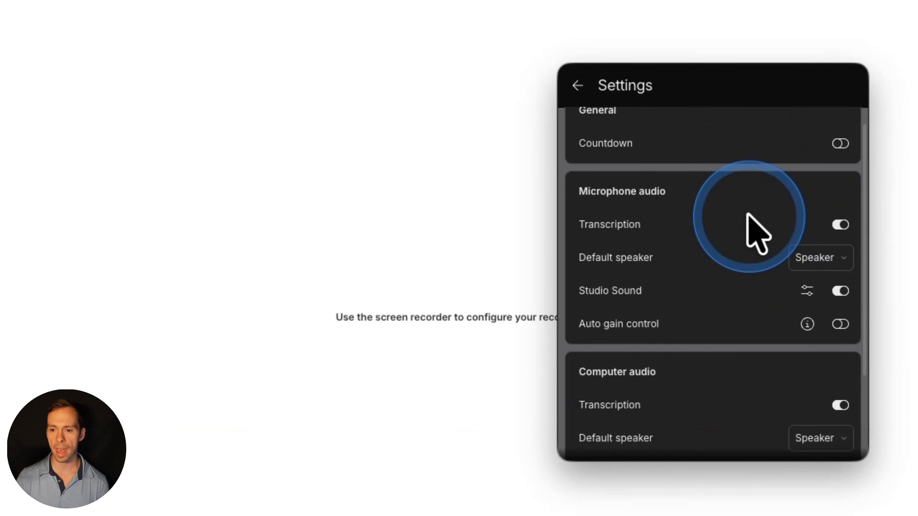
{"action": "scroll", "coordinate": [737, 217], "scroll_direction": "up", "scroll_amount": 1}
{"action": "left_click", "coordinate": [578, 85]}
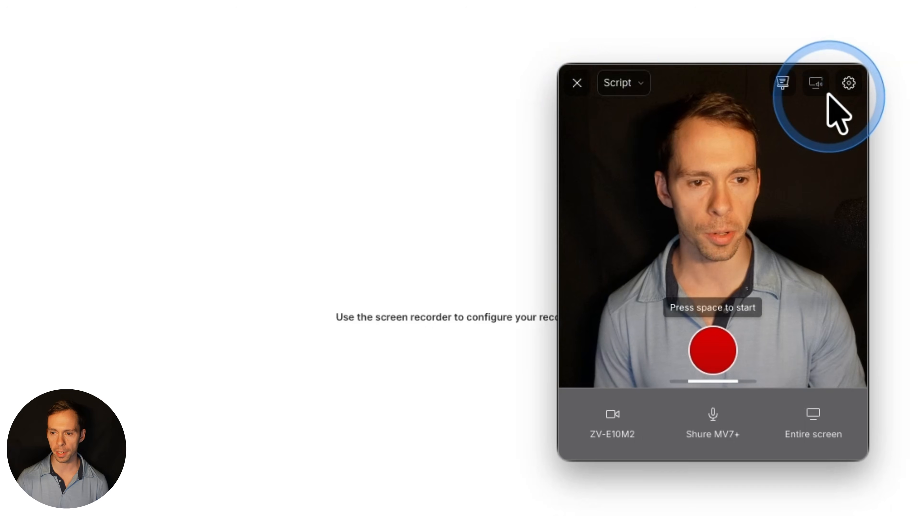
Step: Open the recorder settings and turn the countdown on, then back off
{"action": "left_click", "coordinate": [848, 84]}
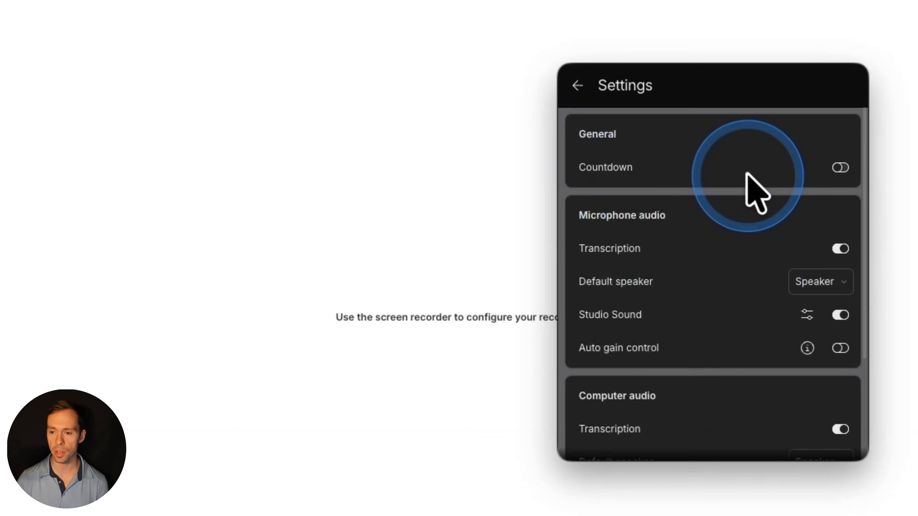
{"action": "left_click", "coordinate": [842, 170]}
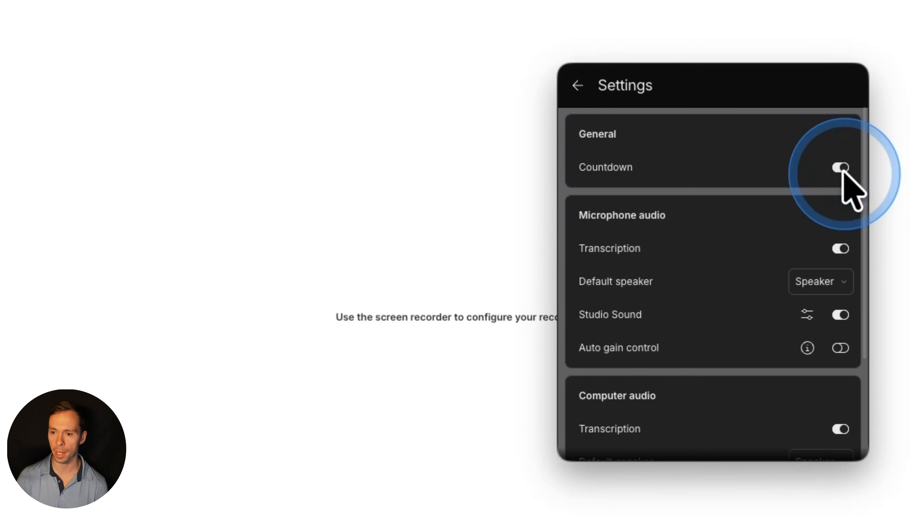
{"action": "left_click", "coordinate": [842, 170]}
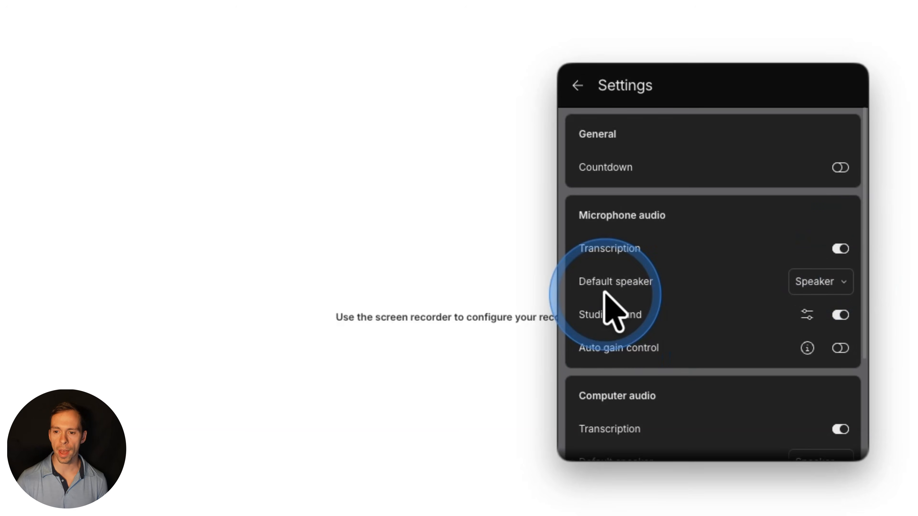
Step: Browse the default speaker choices for the microphone audio and close the list without choosing one
{"action": "left_click", "coordinate": [837, 292]}
{"action": "left_click", "coordinate": [828, 289]}
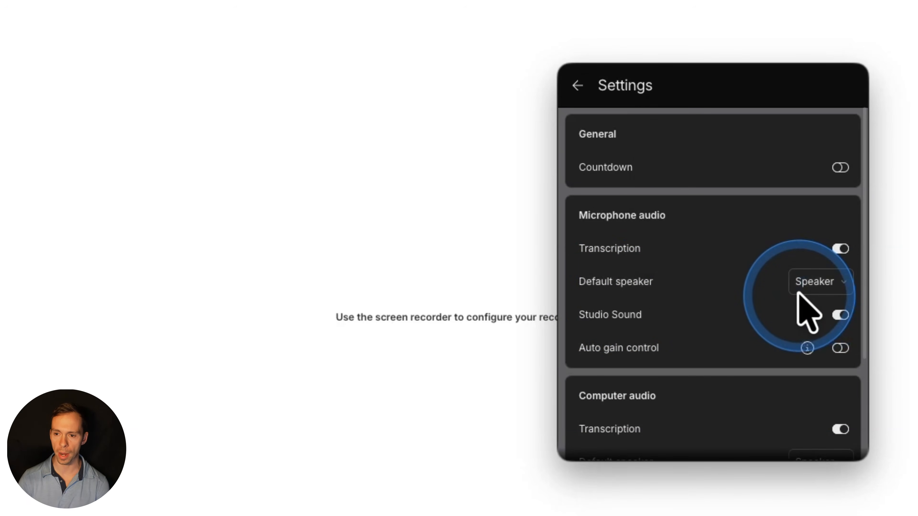
{"action": "left_click", "coordinate": [809, 289]}
{"action": "scroll", "coordinate": [775, 192], "scroll_direction": "down", "scroll_amount": 5}
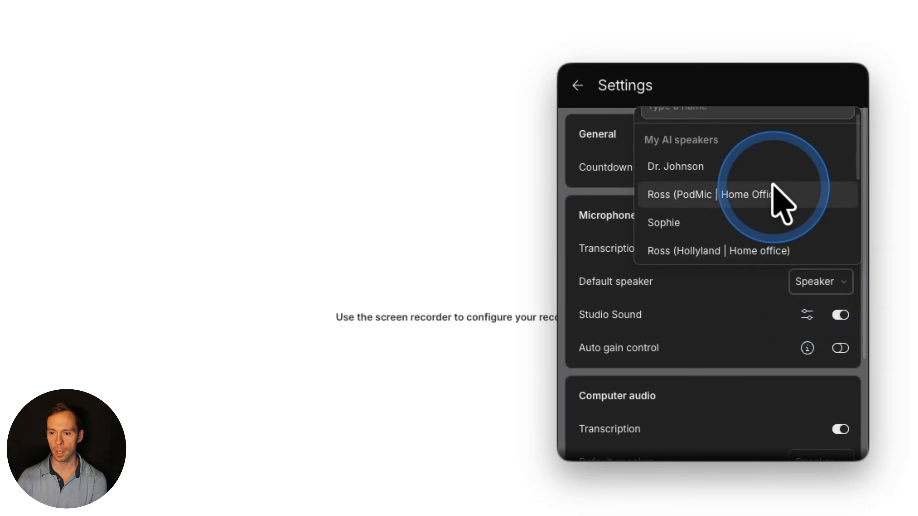
{"action": "scroll", "coordinate": [775, 210], "scroll_direction": "up", "scroll_amount": 5}
{"action": "scroll", "coordinate": [813, 217], "scroll_direction": "down", "scroll_amount": 1}
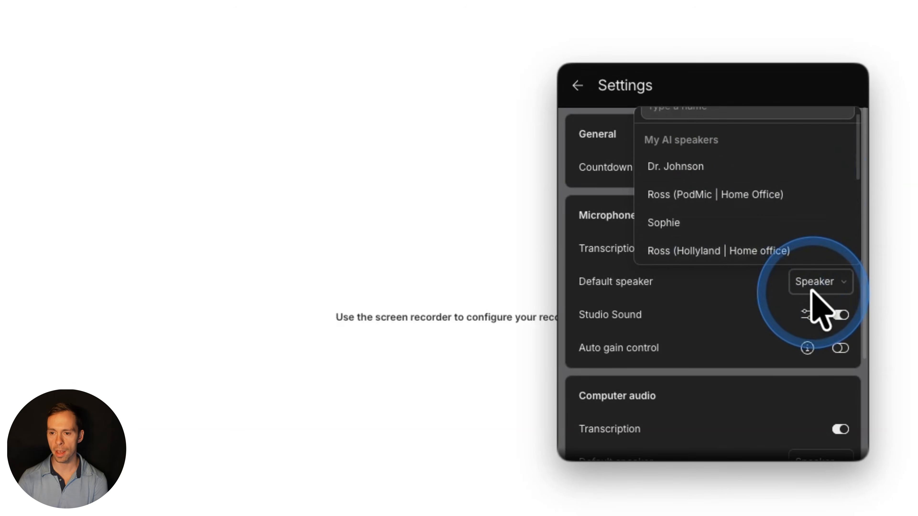
{"action": "left_click", "coordinate": [810, 274]}
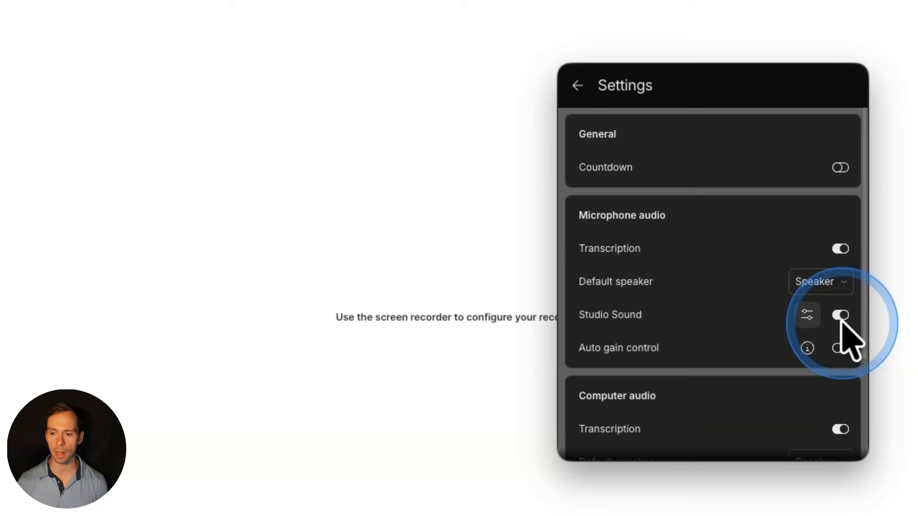
Step: Check the microphone's Studio Sound default intensity and the Auto gain control information
{"action": "left_click", "coordinate": [808, 316]}
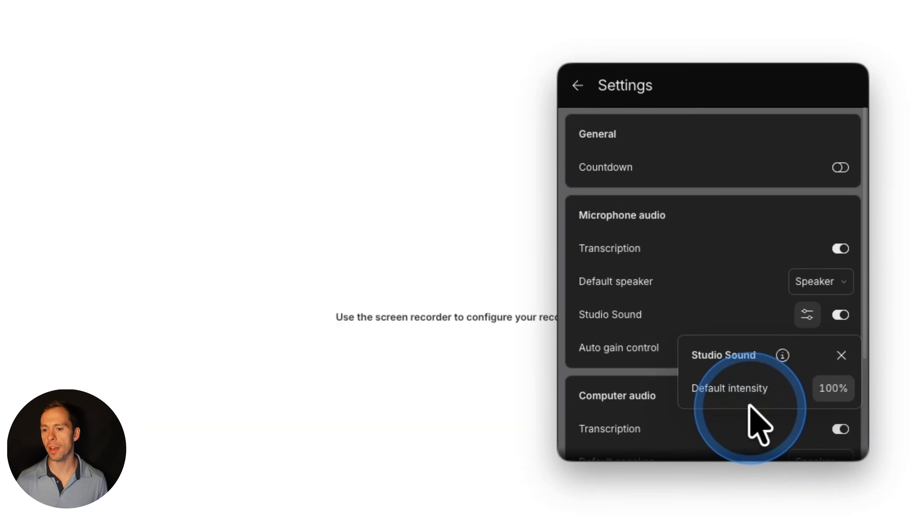
{"action": "left_click", "coordinate": [841, 356]}
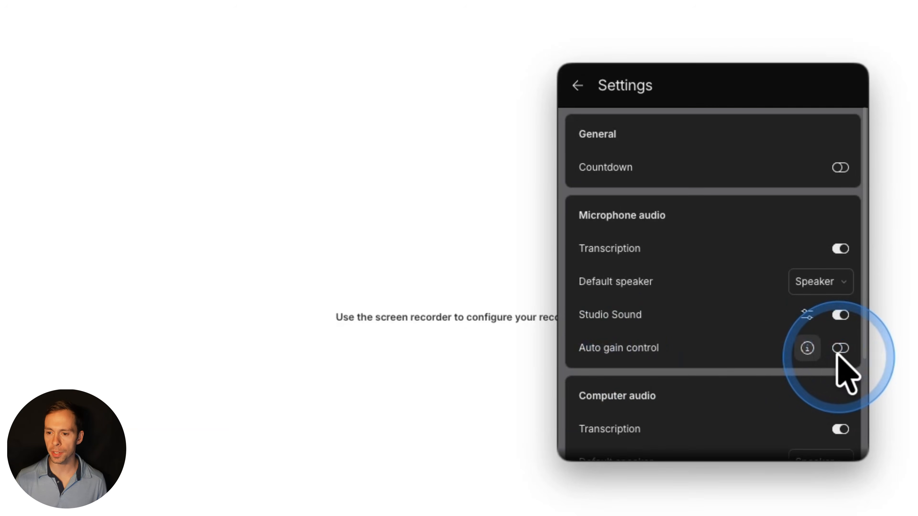
{"action": "mouse_move", "coordinate": [808, 350]}
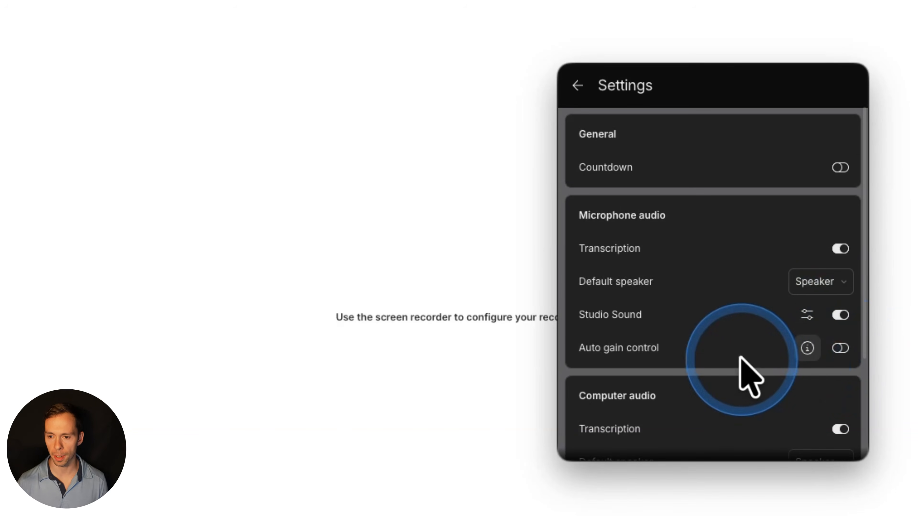
Step: Compare the computer audio settings with the microphone audio settings
{"action": "scroll", "coordinate": [741, 345], "scroll_direction": "down", "scroll_amount": 4}
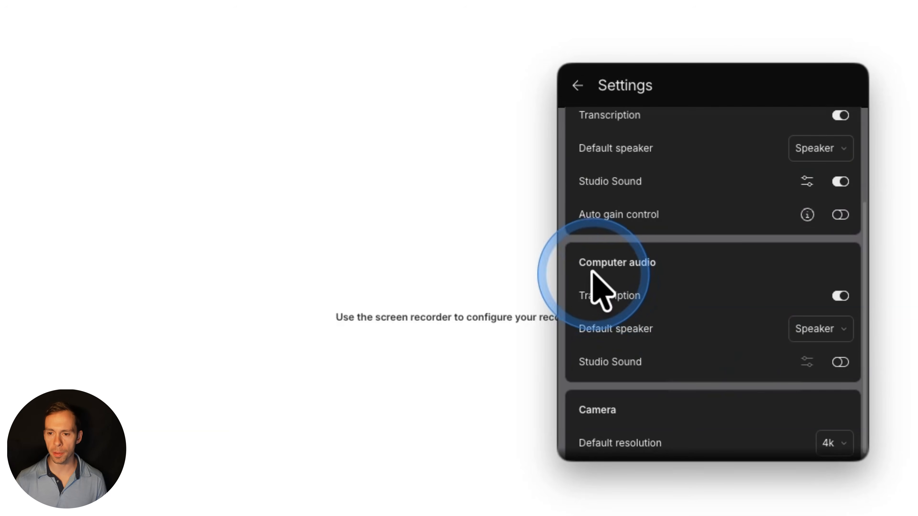
{"action": "scroll", "coordinate": [717, 353], "scroll_direction": "up", "scroll_amount": 4}
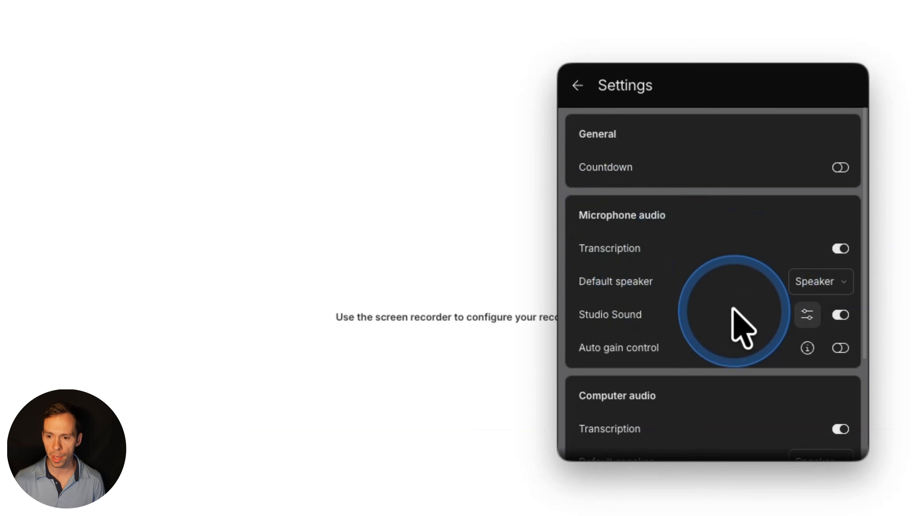
{"action": "scroll", "coordinate": [728, 327], "scroll_direction": "down", "scroll_amount": 3}
{"action": "scroll", "coordinate": [726, 325], "scroll_direction": "down", "scroll_amount": 1}
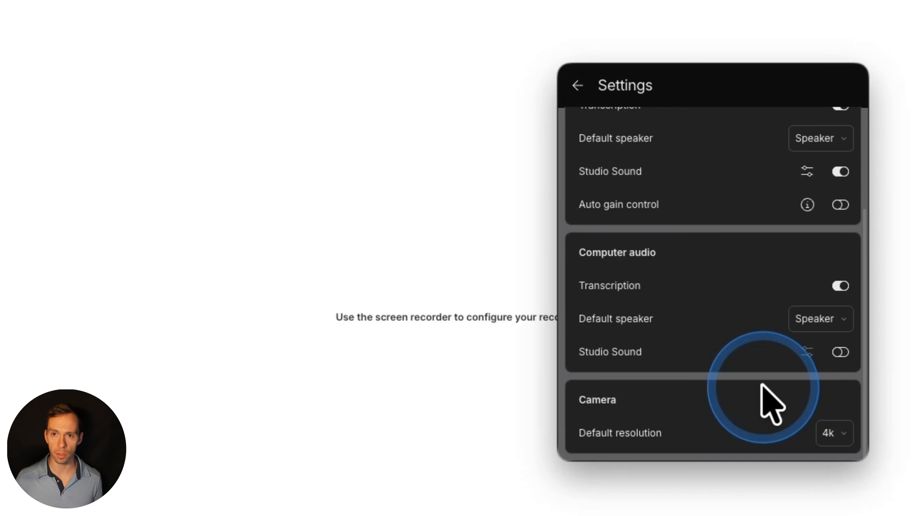
Step: Look through the available default resolutions for the camera
{"action": "left_click", "coordinate": [831, 435]}
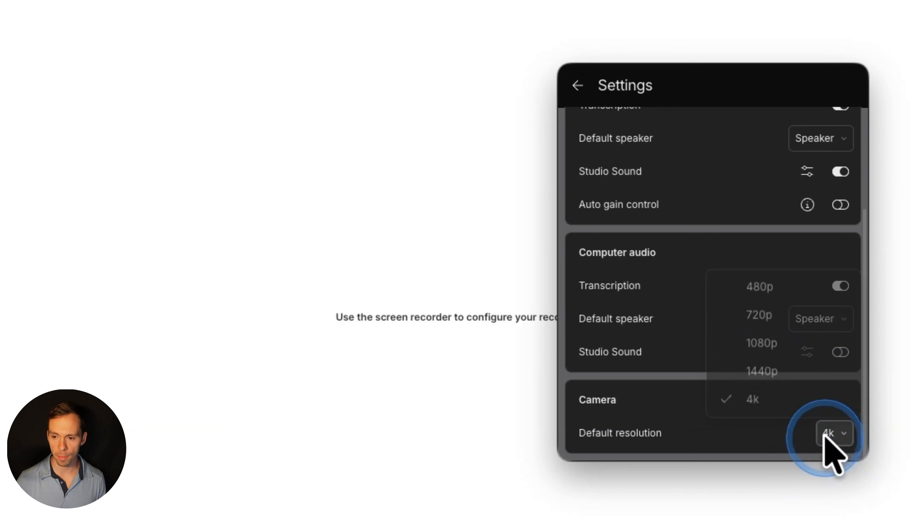
{"action": "left_click", "coordinate": [730, 425]}
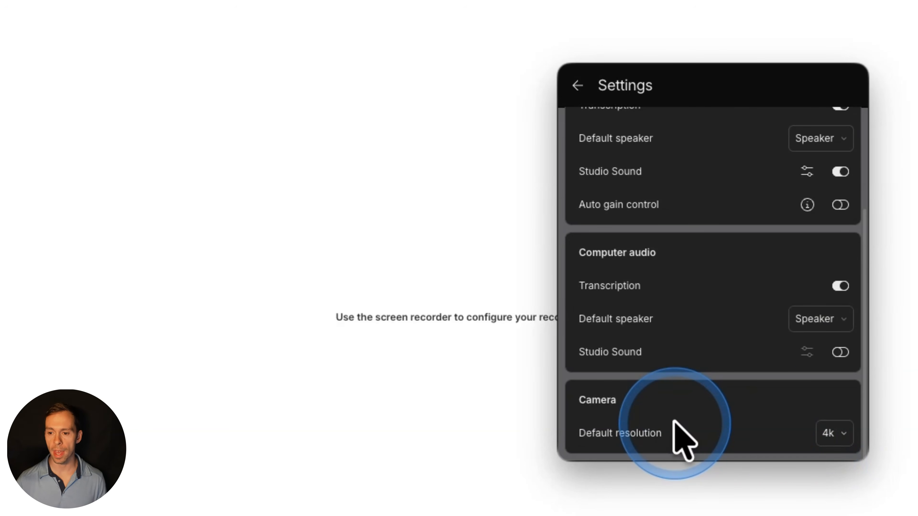
{"action": "left_click", "coordinate": [828, 439]}
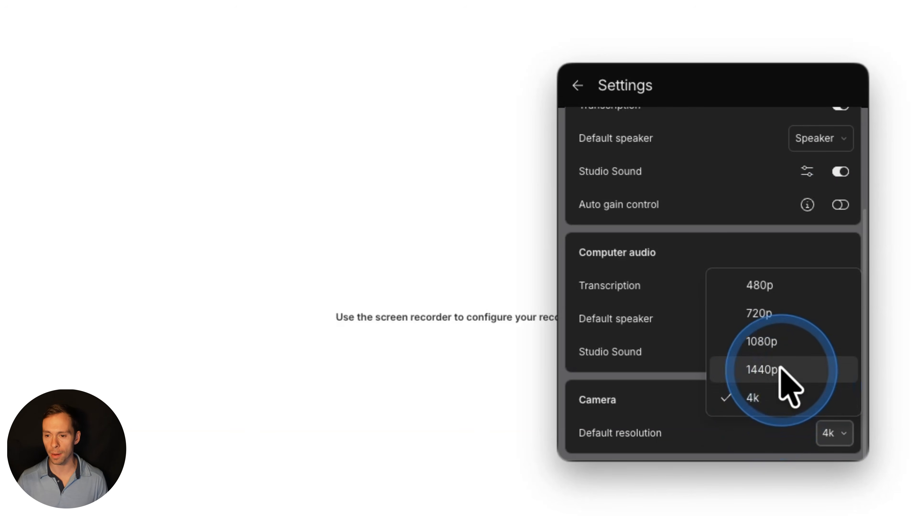
{"action": "left_click", "coordinate": [773, 343]}
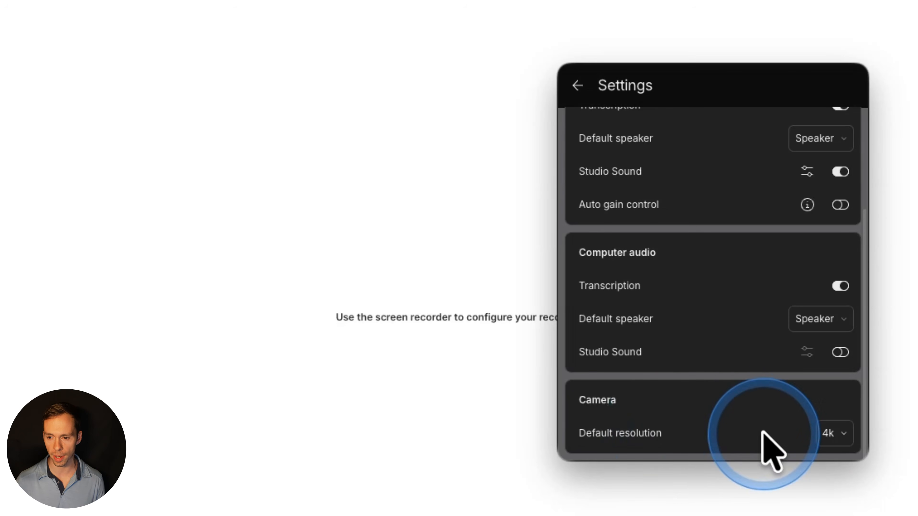
{"action": "left_click", "coordinate": [831, 433]}
{"action": "left_click", "coordinate": [828, 433]}
{"action": "key", "text": "space"}
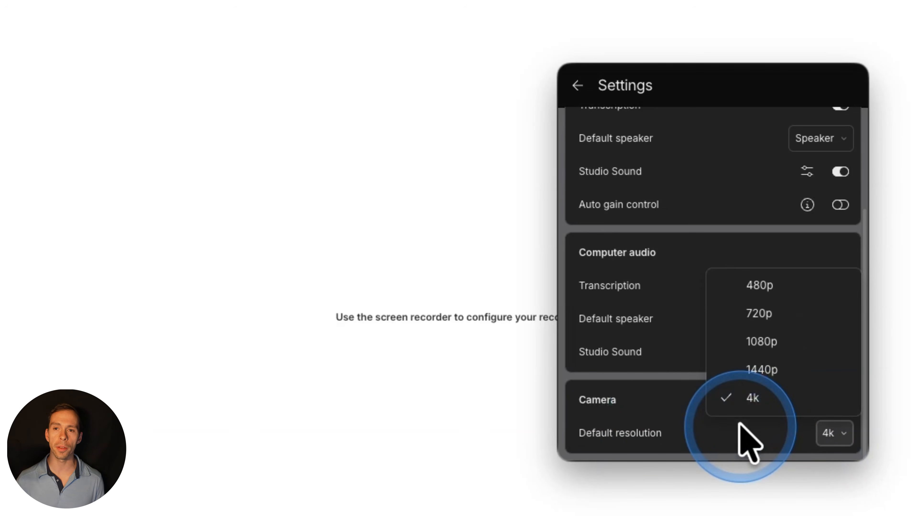
{"action": "left_click", "coordinate": [739, 425]}
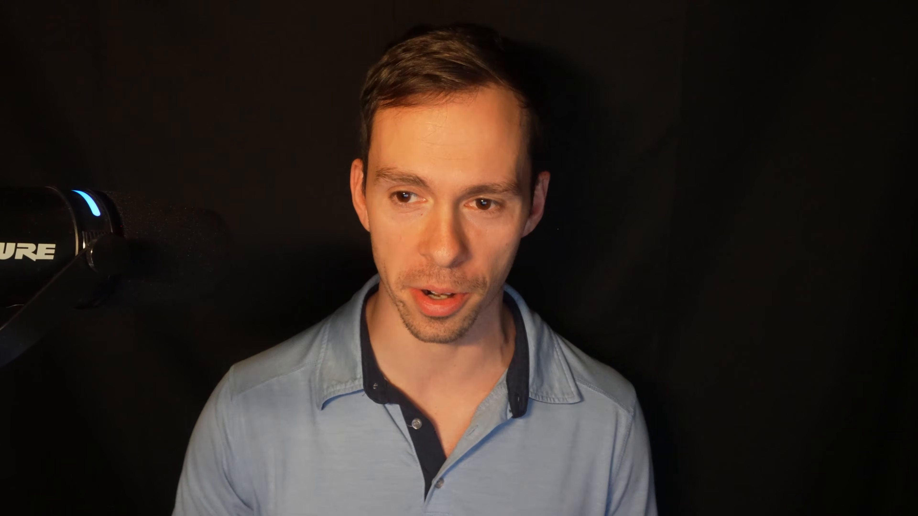
Step: Look through the cameras available to the recorder and close the list without choosing a different one
{"action": "left_click", "coordinate": [358, 91]}
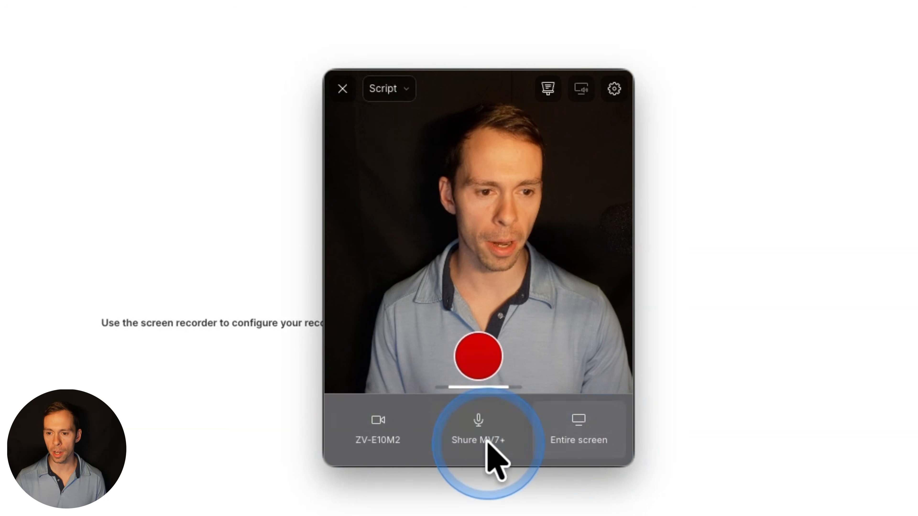
{"action": "left_click", "coordinate": [371, 441]}
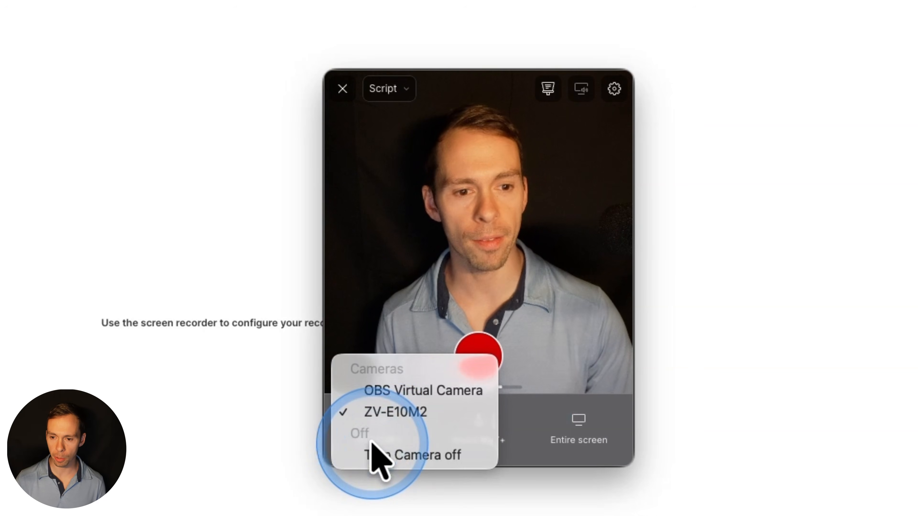
{"action": "left_click", "coordinate": [381, 431]}
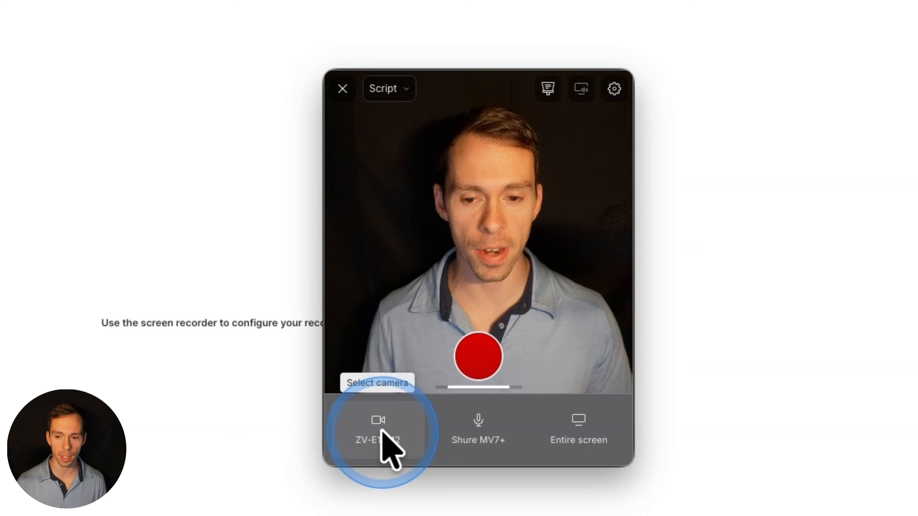
{"action": "left_click", "coordinate": [371, 439]}
{"action": "left_click", "coordinate": [375, 293]}
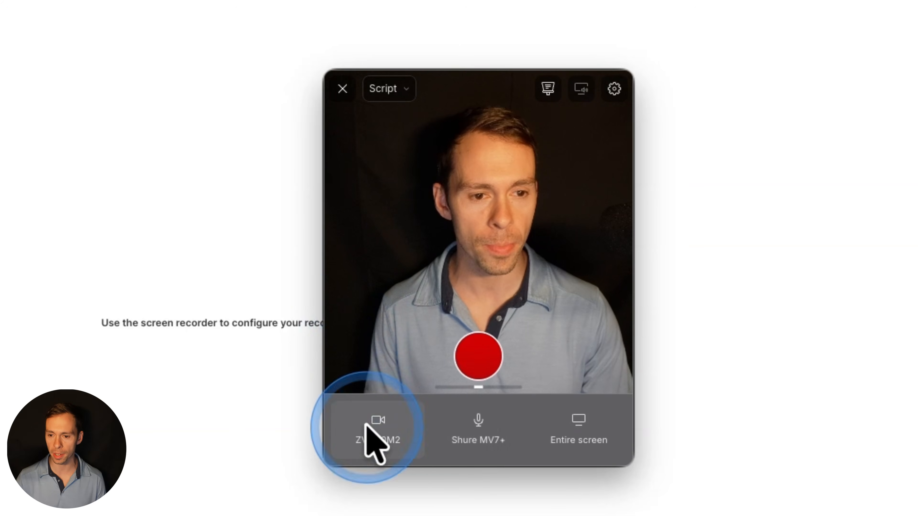
{"action": "left_click", "coordinate": [371, 439]}
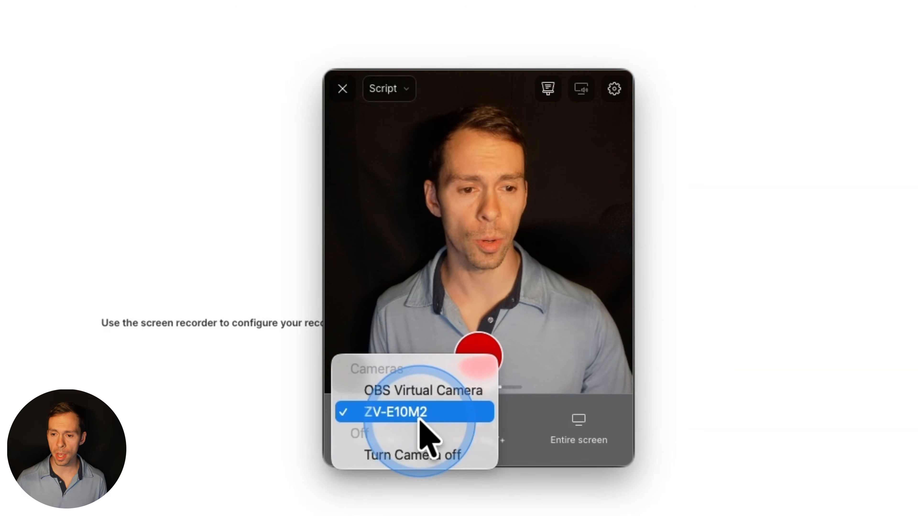
{"action": "left_click", "coordinate": [372, 303]}
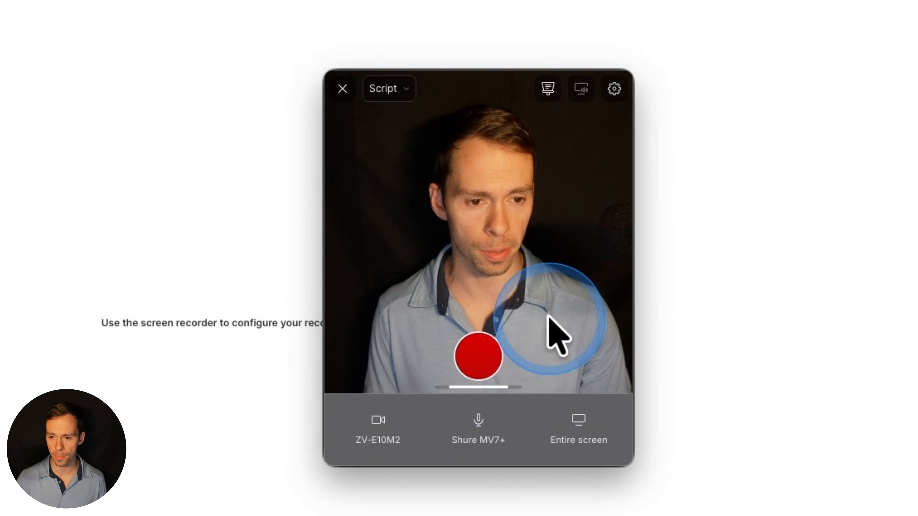
Step: Turn the camera off for the recording
{"action": "left_click", "coordinate": [382, 437]}
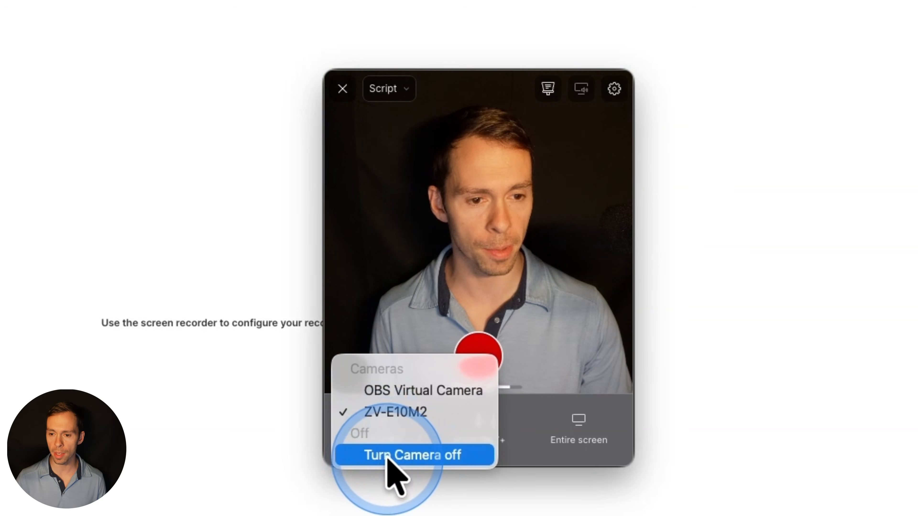
{"action": "left_click", "coordinate": [384, 456]}
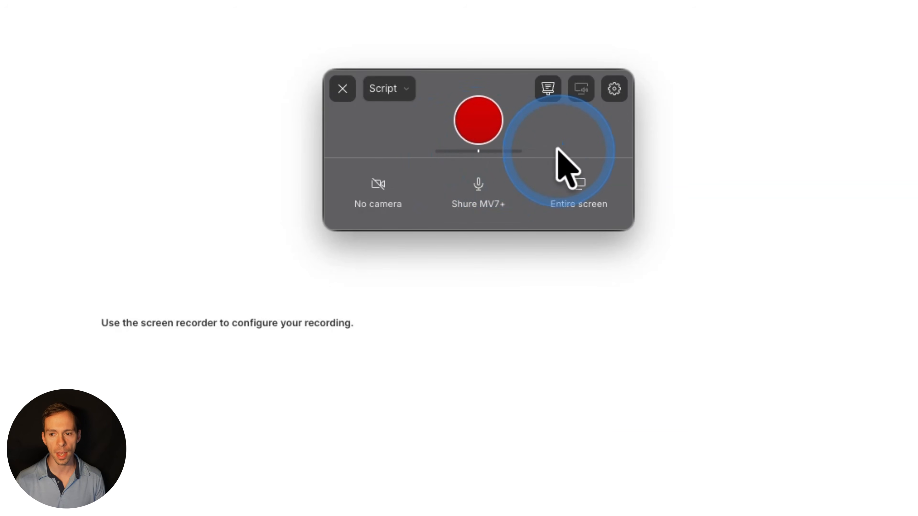
Step: Look through the microphones available to the recorder and close the list without choosing a different one
{"action": "left_click", "coordinate": [473, 202]}
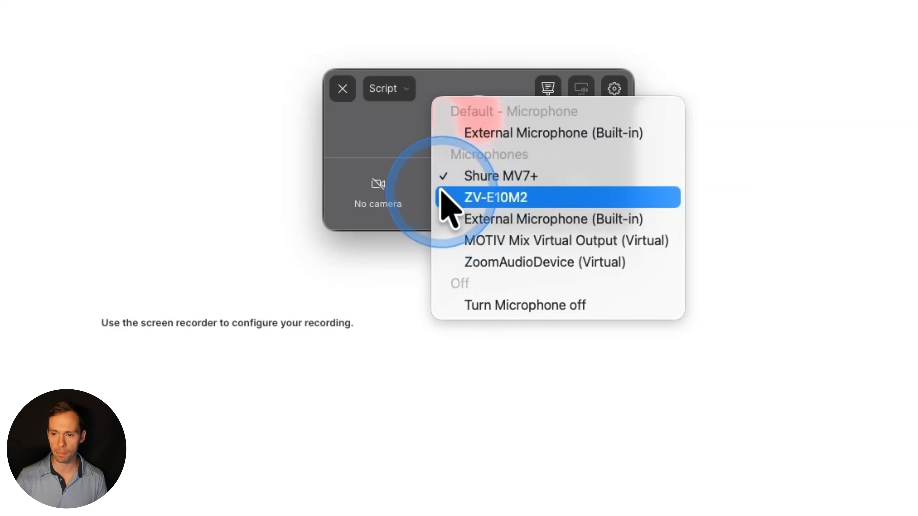
{"action": "left_click", "coordinate": [404, 160]}
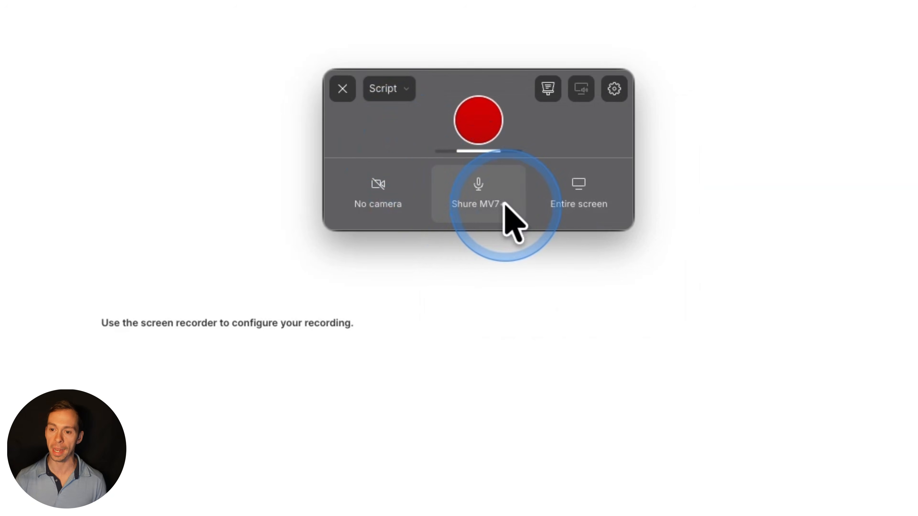
{"action": "left_click", "coordinate": [470, 205]}
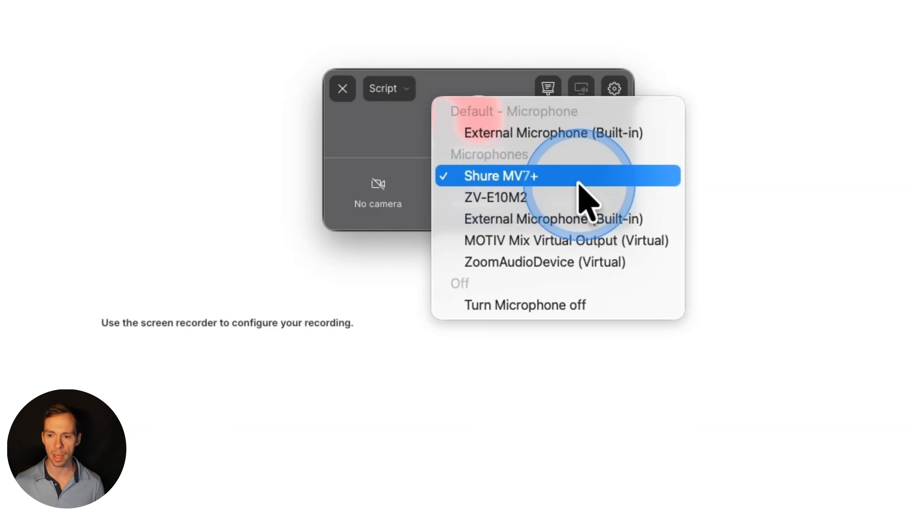
{"action": "left_click", "coordinate": [393, 154]}
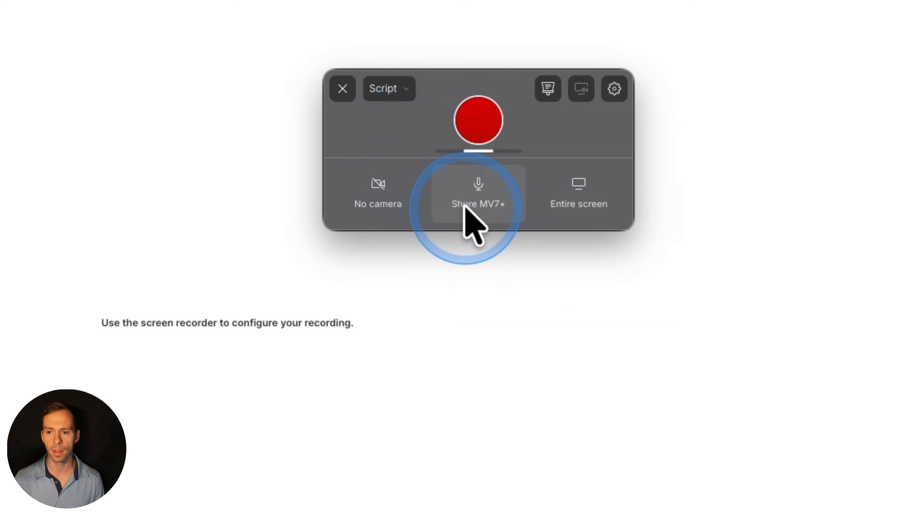
{"action": "left_click", "coordinate": [473, 208]}
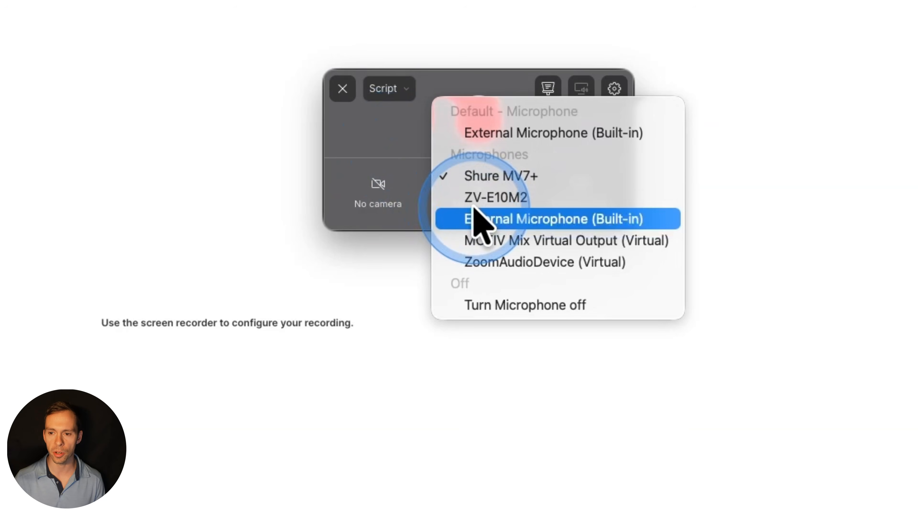
{"action": "left_click", "coordinate": [395, 158]}
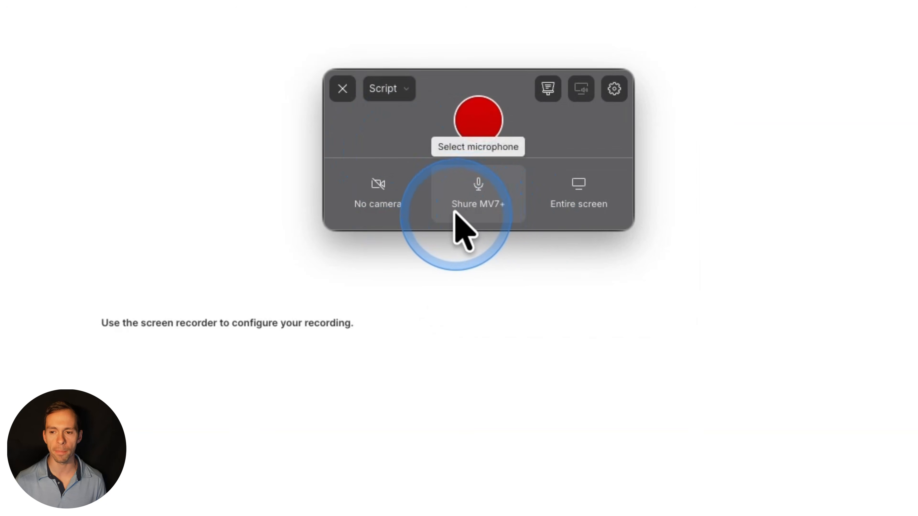
Step: Record a screen region instead of the entire screen, enlarge it to about 1924 × 1082, and move it upward on the desktop
{"action": "left_click", "coordinate": [586, 197]}
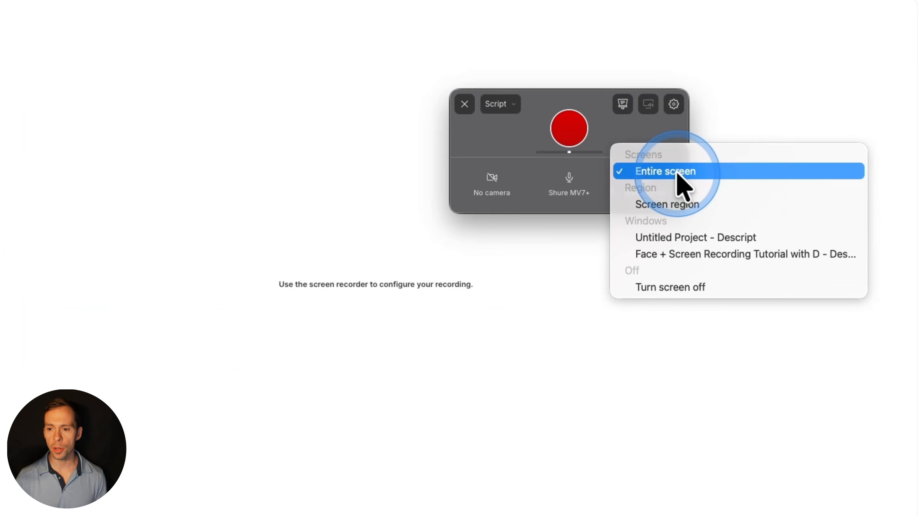
{"action": "left_click", "coordinate": [639, 218]}
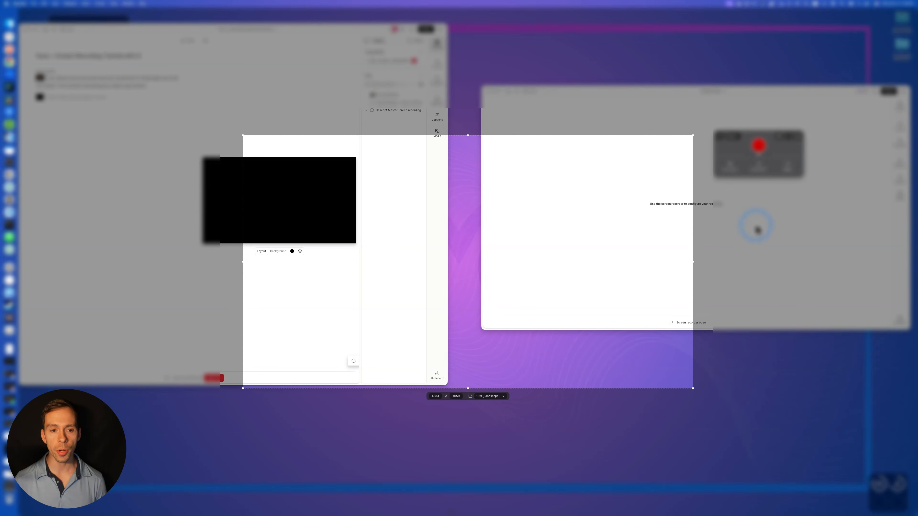
{"action": "mouse_move", "coordinate": [240, 133]}
{"action": "left_mouse_down"}
{"action": "mouse_move", "coordinate": [267, 147]}
{"action": "mouse_move", "coordinate": [230, 127]}
{"action": "left_mouse_up"}
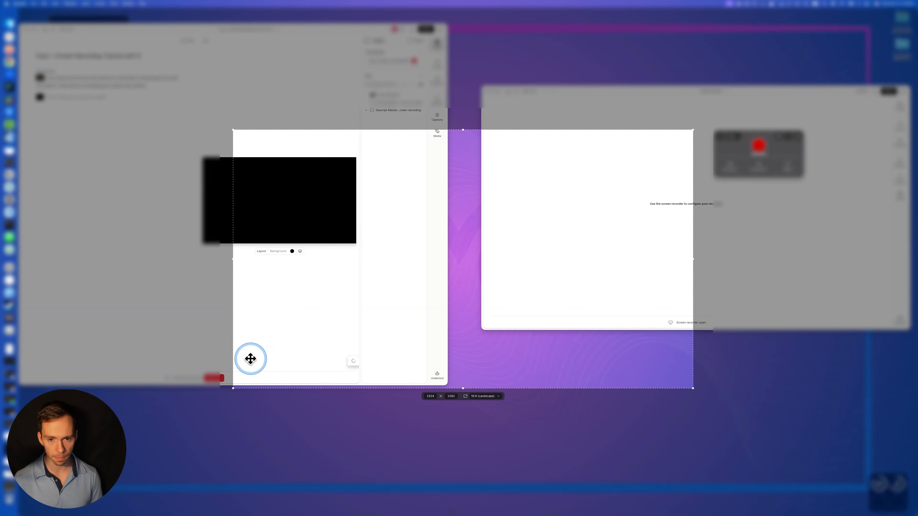
{"action": "left_click_drag", "start_coordinate": [492, 258], "coordinate": [467, 188]}
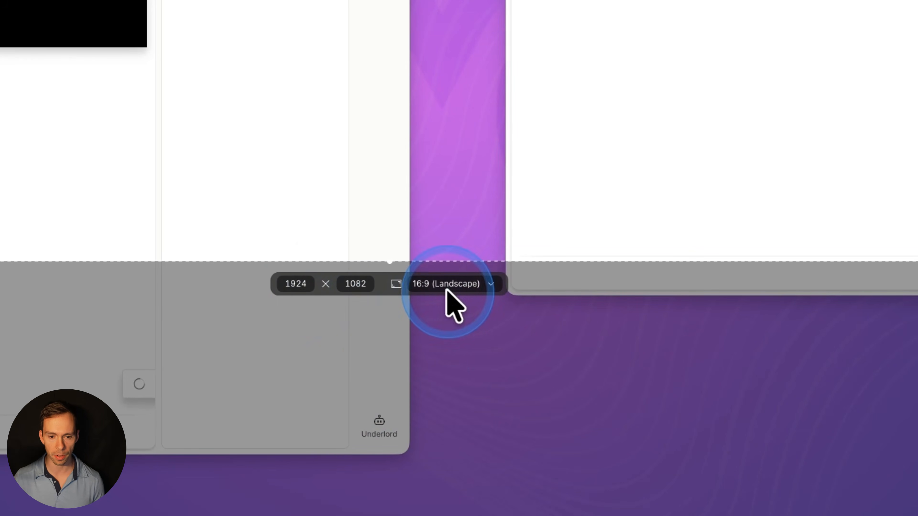
Step: Set the recording region's width to 2800 and shift the region up and to the left
{"action": "left_click", "coordinate": [288, 286]}
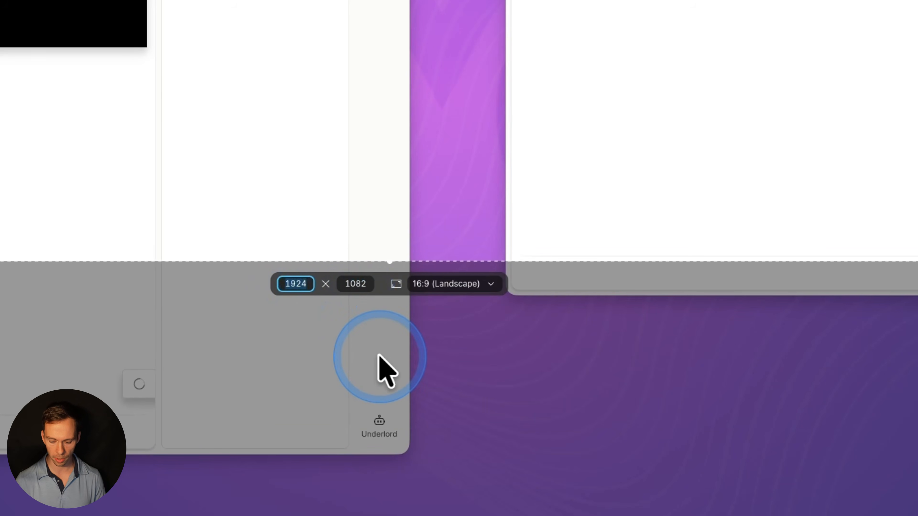
{"action": "type", "text": "2800"}
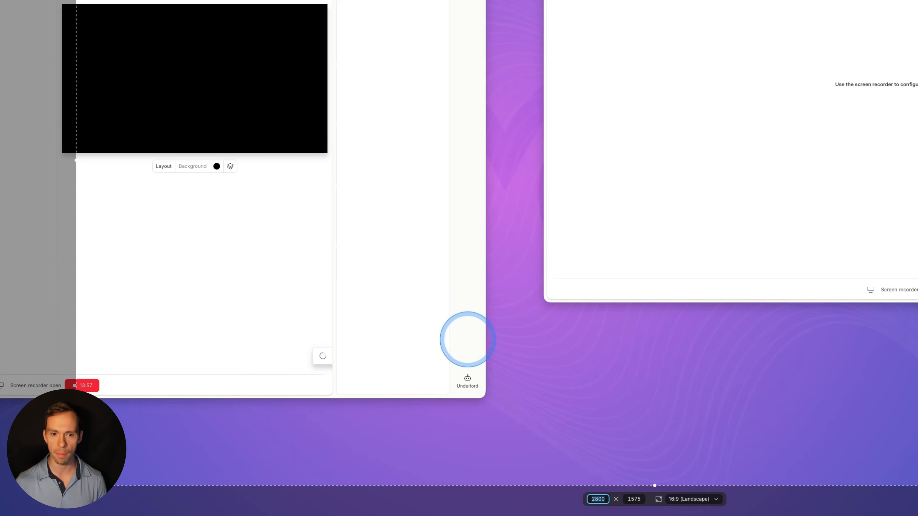
{"action": "left_click_drag", "start_coordinate": [723, 269], "coordinate": [633, 229]}
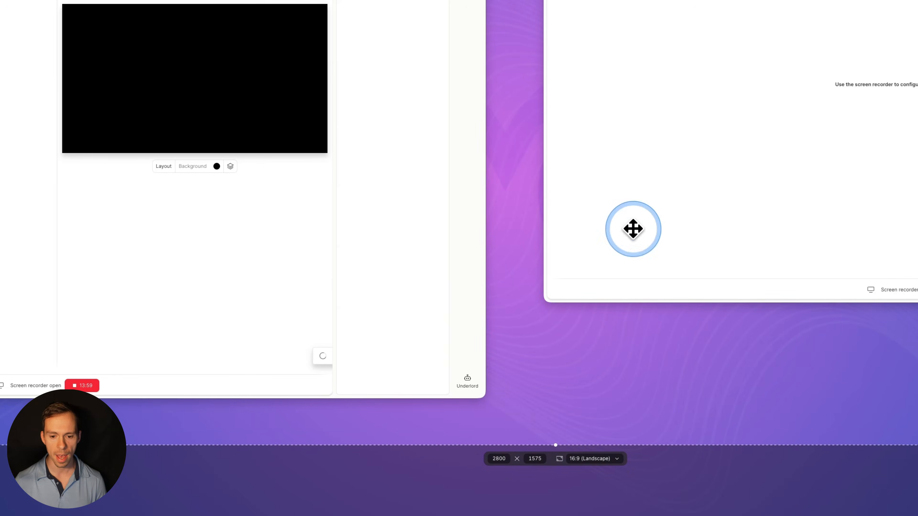
Step: Set the recording region's height to 1500 and choose the 16:9 (landscape) aspect ratio
{"action": "left_click", "coordinate": [500, 459]}
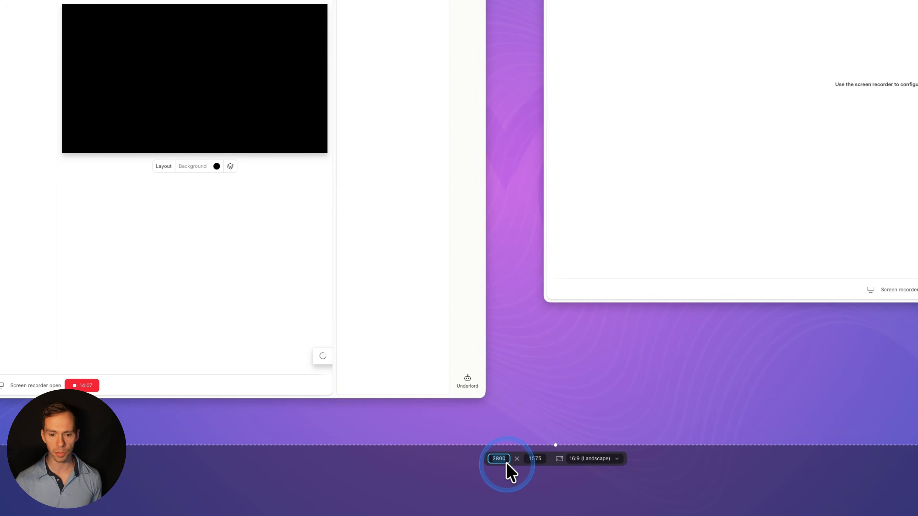
{"action": "left_click", "coordinate": [534, 459]}
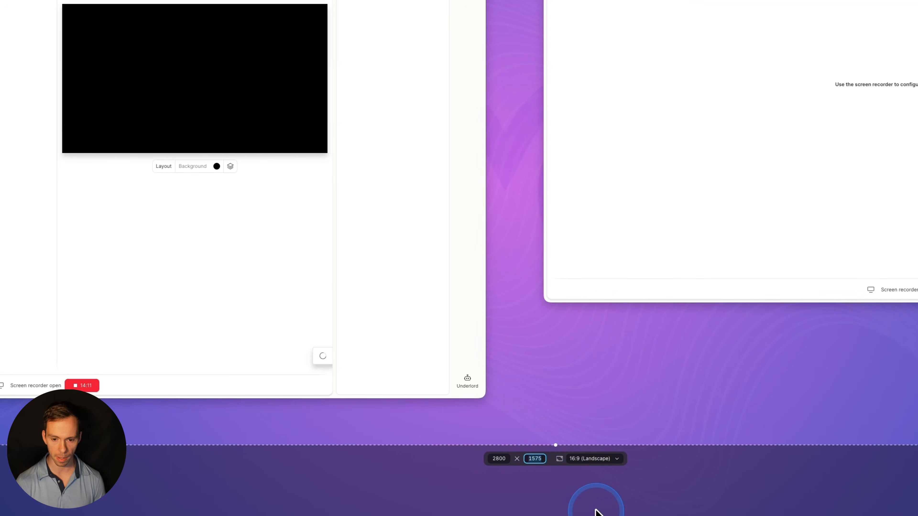
{"action": "type", "text": "0"}
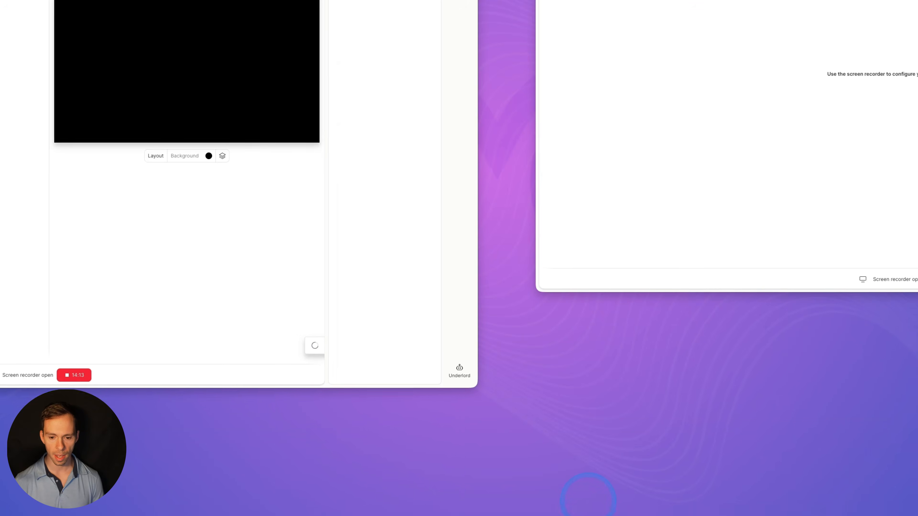
{"action": "type", "text": "15"}
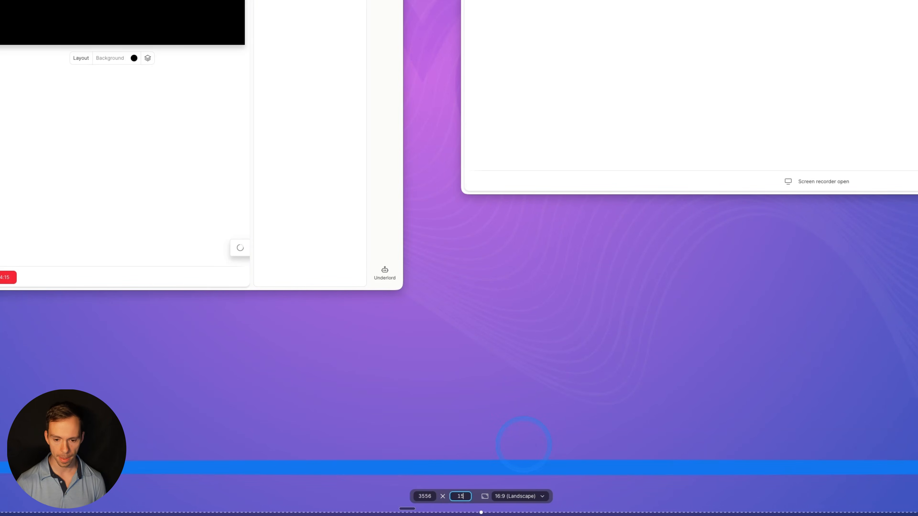
{"action": "type", "text": "00"}
{"action": "key", "text": "Return"}
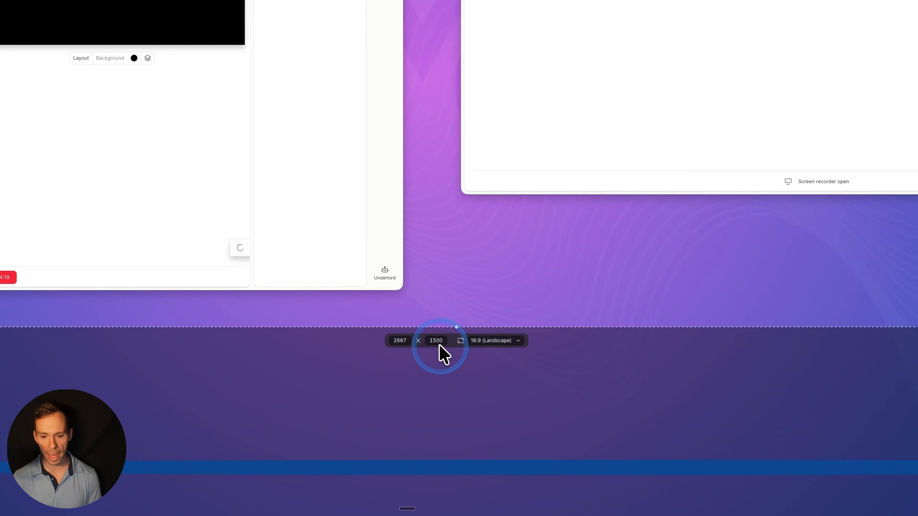
{"action": "left_click", "coordinate": [491, 345]}
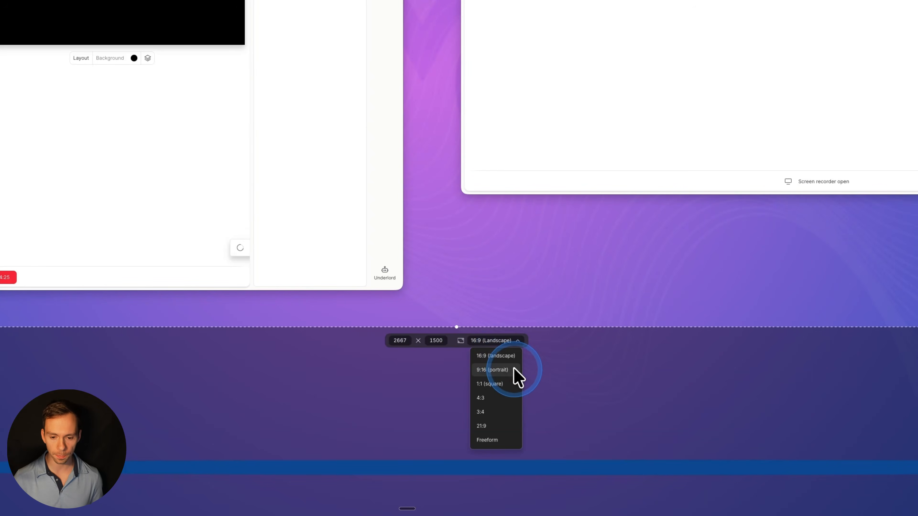
{"action": "left_click", "coordinate": [499, 356]}
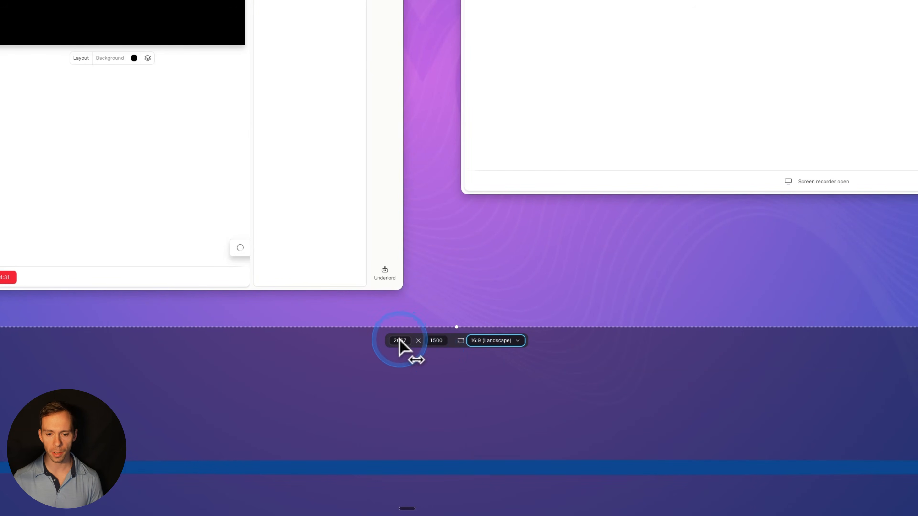
Step: Change the recording region's aspect ratio to 9:16 (portrait) and reposition it over the gap between the two windows
{"action": "left_click", "coordinate": [484, 346]}
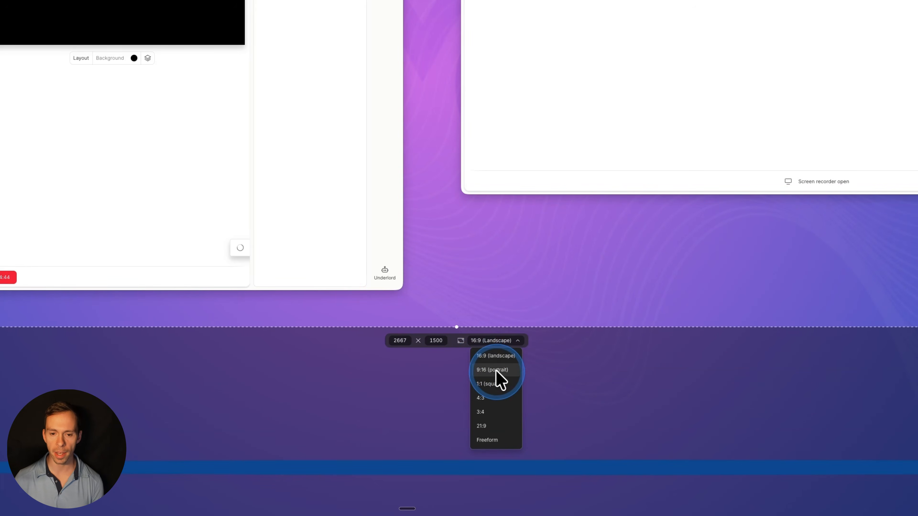
{"action": "left_click", "coordinate": [500, 378]}
{"action": "left_click_drag", "start_coordinate": [496, 373], "coordinate": [889, 335]}
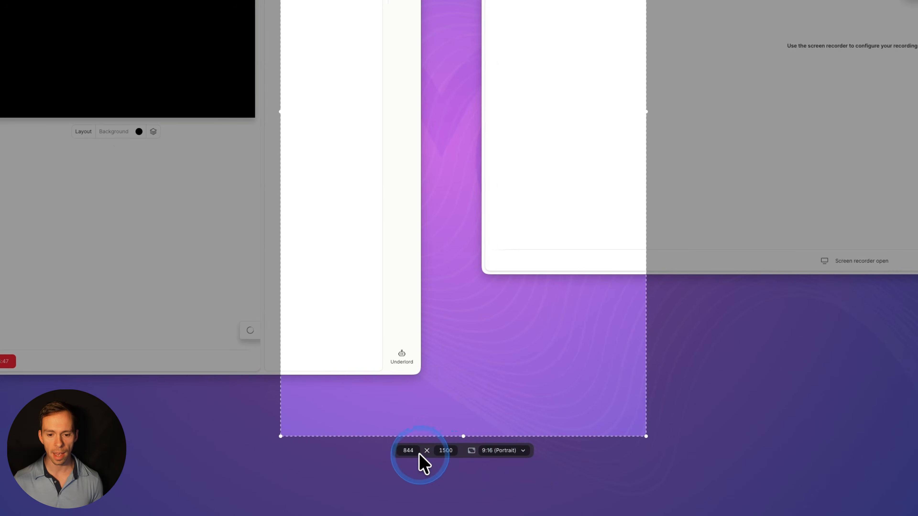
{"action": "left_click", "coordinate": [416, 452]}
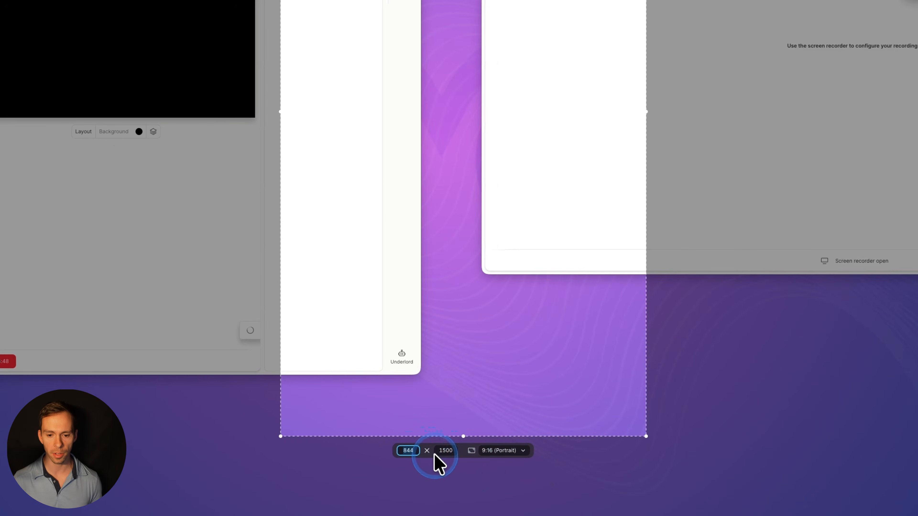
{"action": "left_click", "coordinate": [446, 451]}
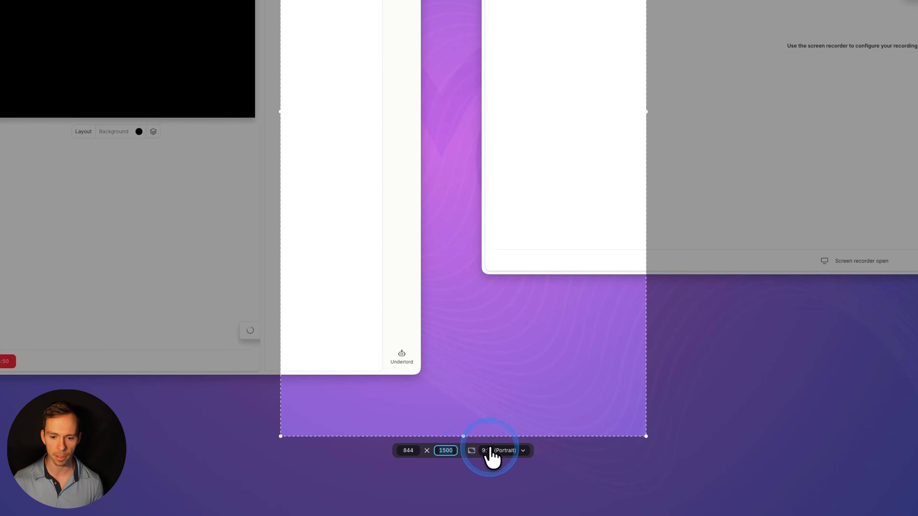
Step: Change the recording region's aspect ratio to 1:1 (square) and move the region up and to the left
{"action": "left_click", "coordinate": [501, 452]}
{"action": "left_click", "coordinate": [505, 495]}
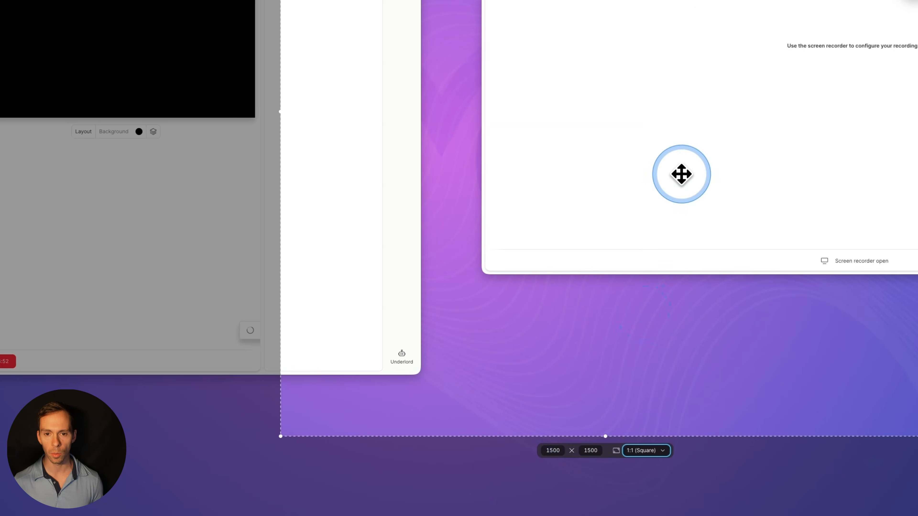
{"action": "left_click_drag", "start_coordinate": [680, 174], "coordinate": [548, 136]}
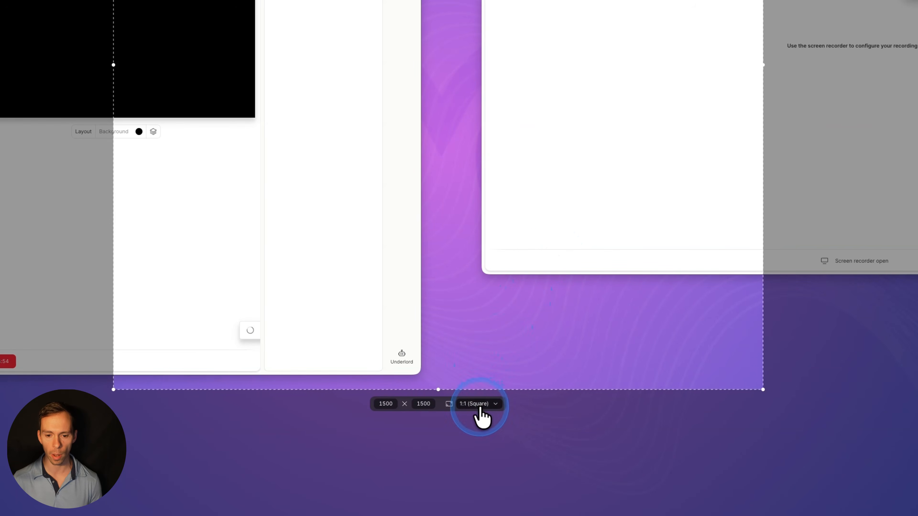
Step: Change the recording region's aspect ratio to Freeform and resize it to a height of about 1023, narrowing it from its right edge
{"action": "left_click", "coordinate": [477, 405]}
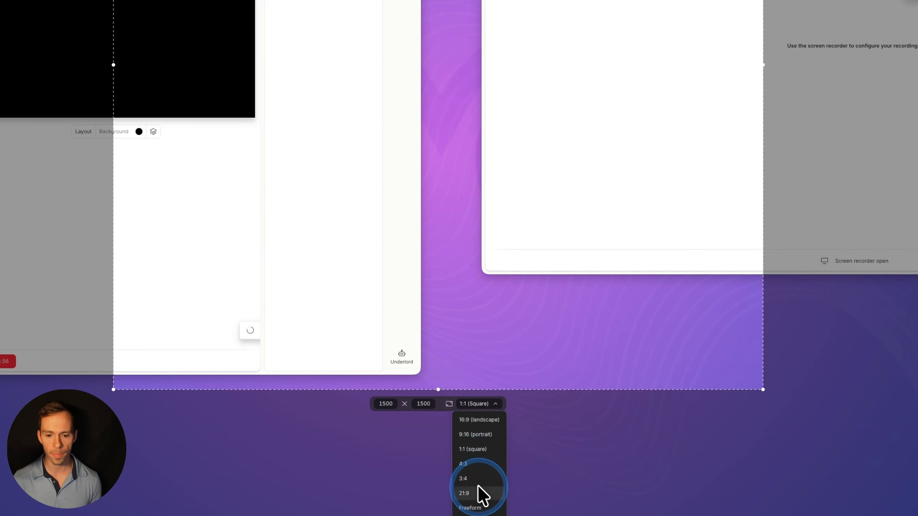
{"action": "left_click", "coordinate": [475, 508]}
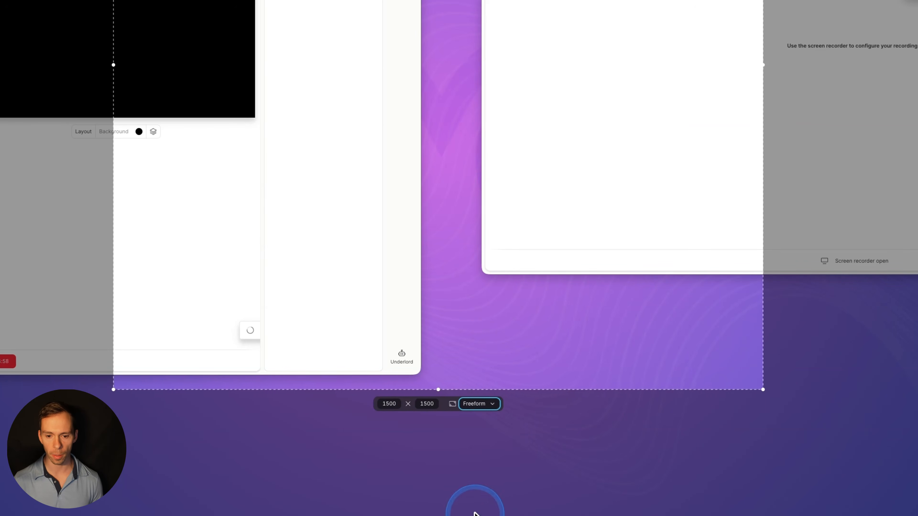
{"action": "left_click_drag", "start_coordinate": [763, 389], "coordinate": [105, 0]}
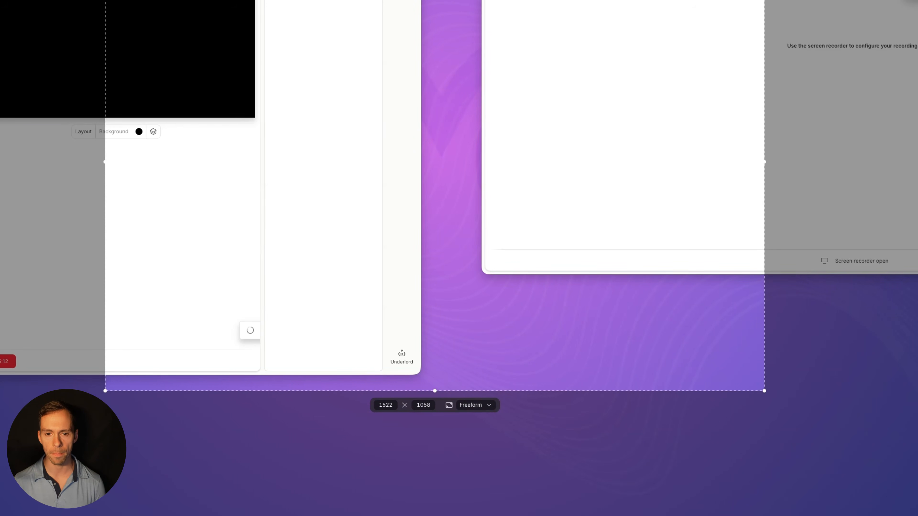
{"action": "left_click_drag", "start_coordinate": [435, 0], "coordinate": [435, 0]}
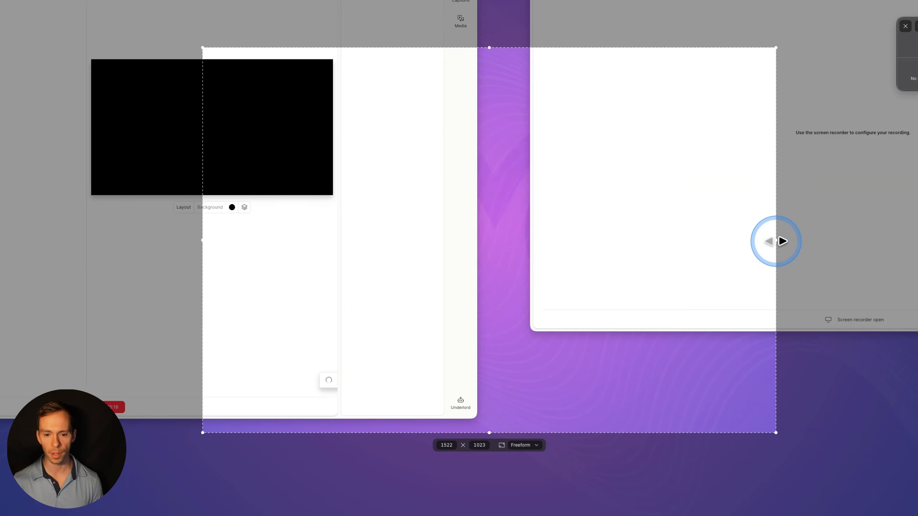
{"action": "left_click_drag", "start_coordinate": [776, 241], "coordinate": [699, 230]}
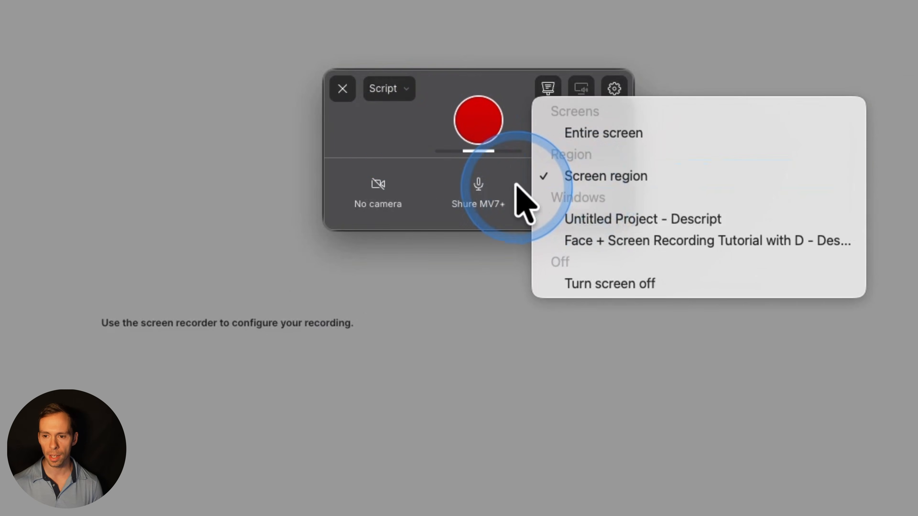
Step: Switch the screen source from the region to the "Face + Screen Recording Tutorial with D" Descript window
{"action": "left_click", "coordinate": [397, 147]}
{"action": "left_click", "coordinate": [592, 192]}
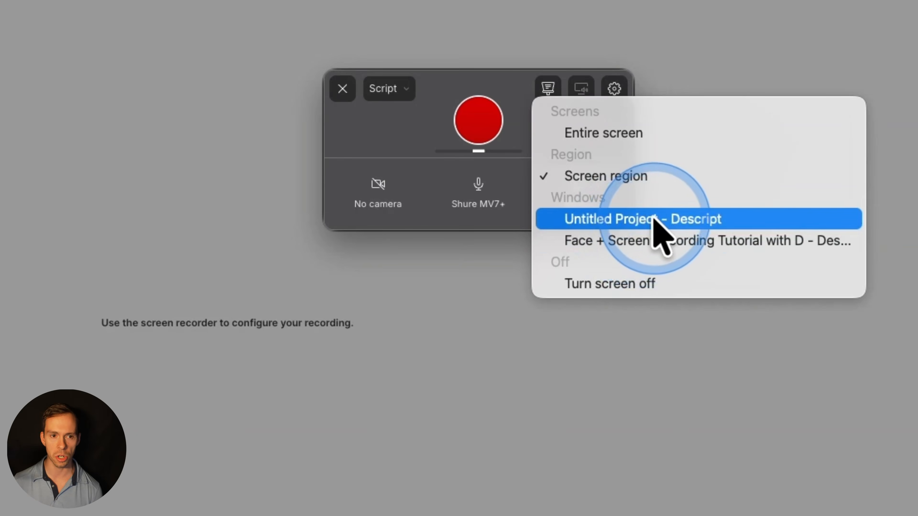
{"action": "left_click", "coordinate": [591, 241]}
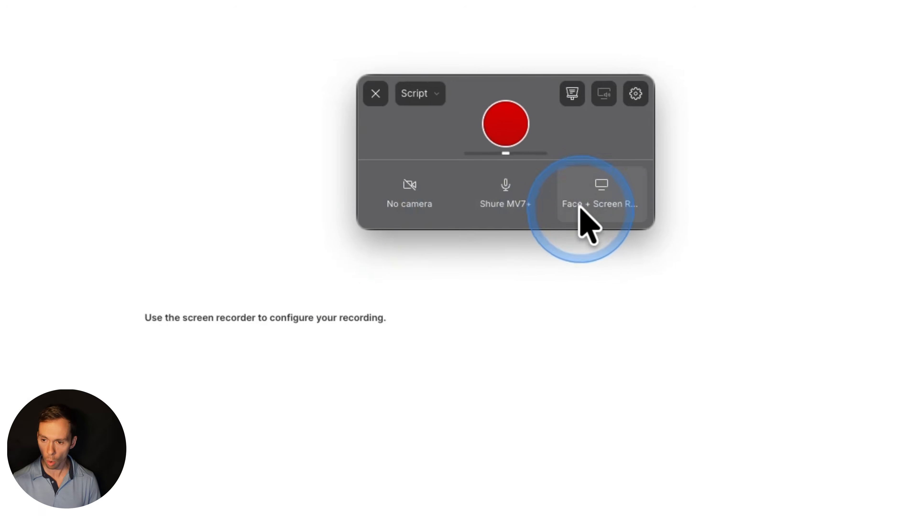
Step: Turn the screen source off and select the ZV-E10M2 as the recorder's camera
{"action": "left_click", "coordinate": [916, 200]}
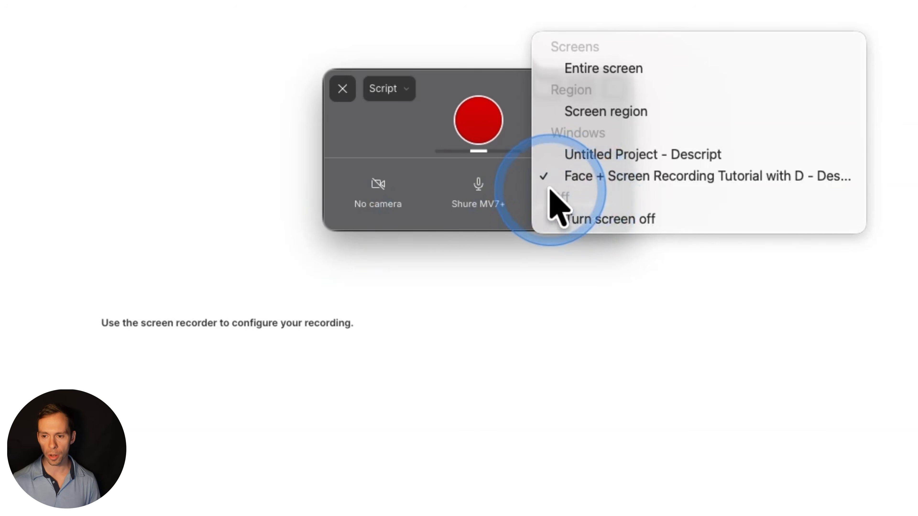
{"action": "left_click", "coordinate": [667, 219]}
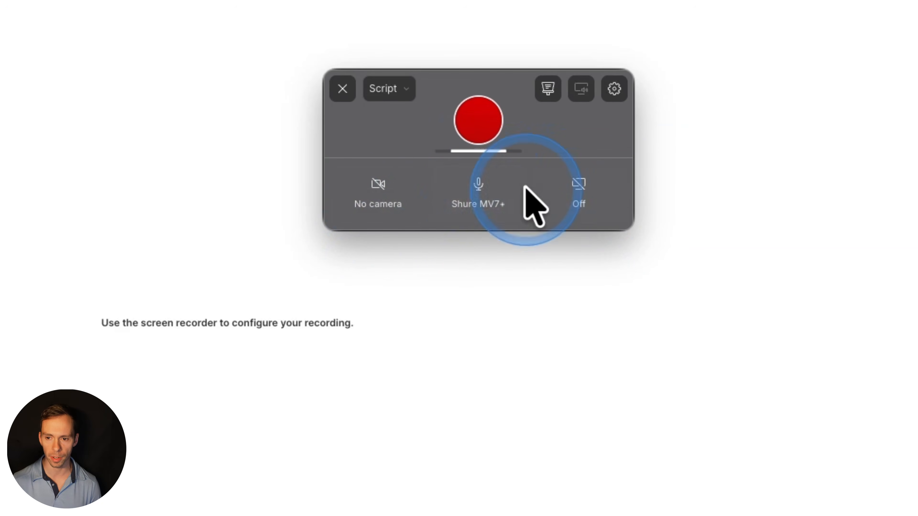
{"action": "left_click", "coordinate": [368, 200]}
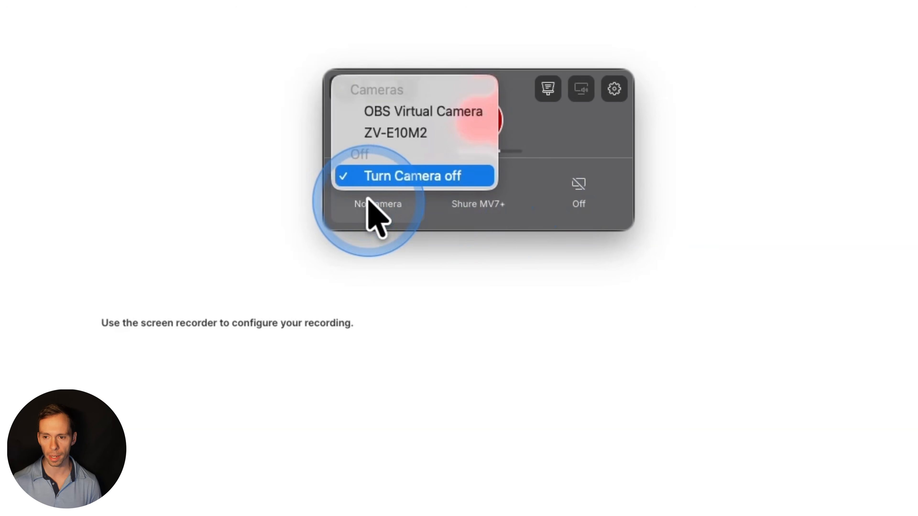
{"action": "left_click", "coordinate": [378, 134]}
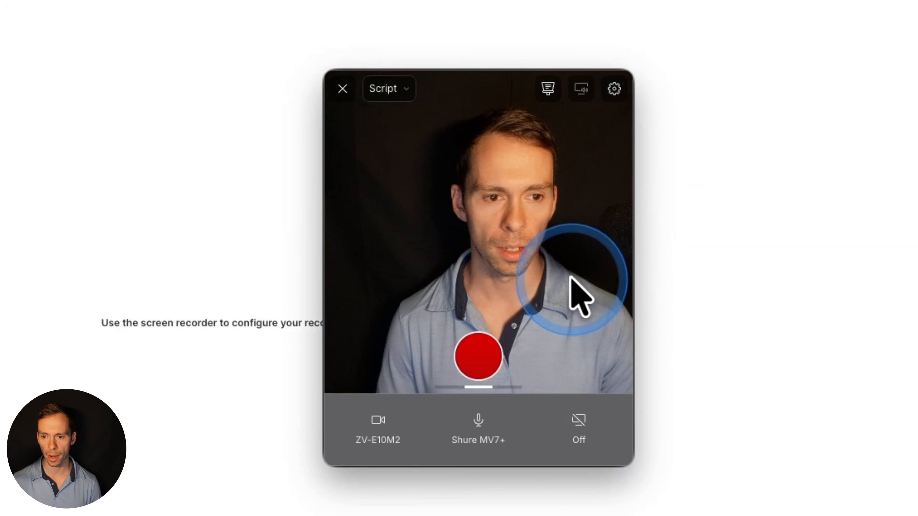
Step: Move the recorder window up and to the left and start the camera-only recording
{"action": "left_click_drag", "start_coordinate": [492, 127], "coordinate": [289, 95]}
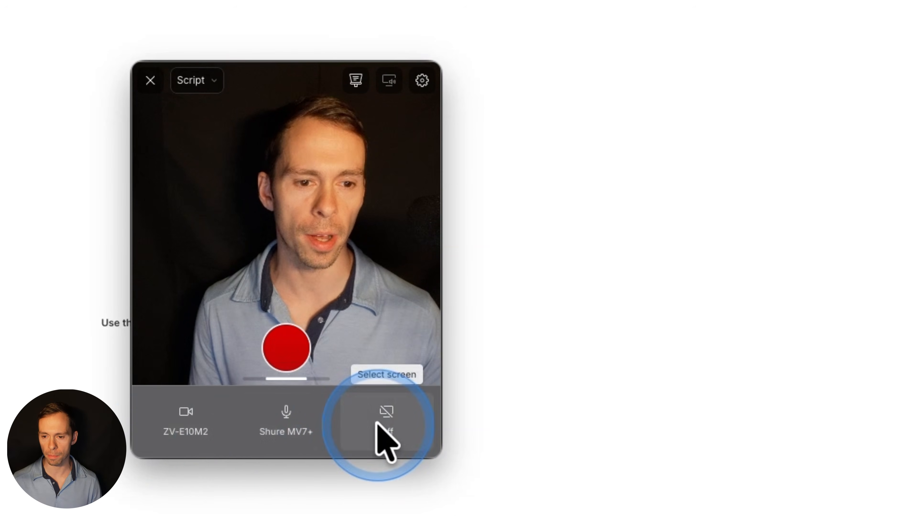
{"action": "left_click", "coordinate": [288, 352]}
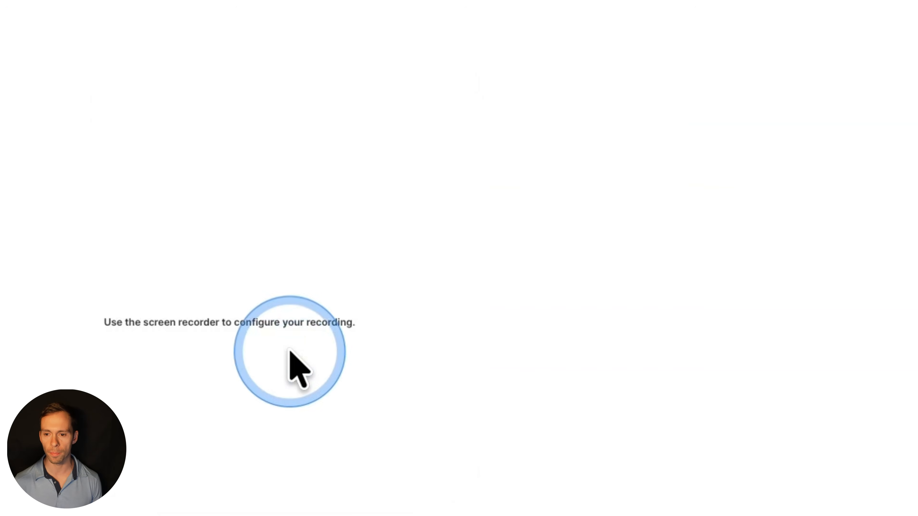